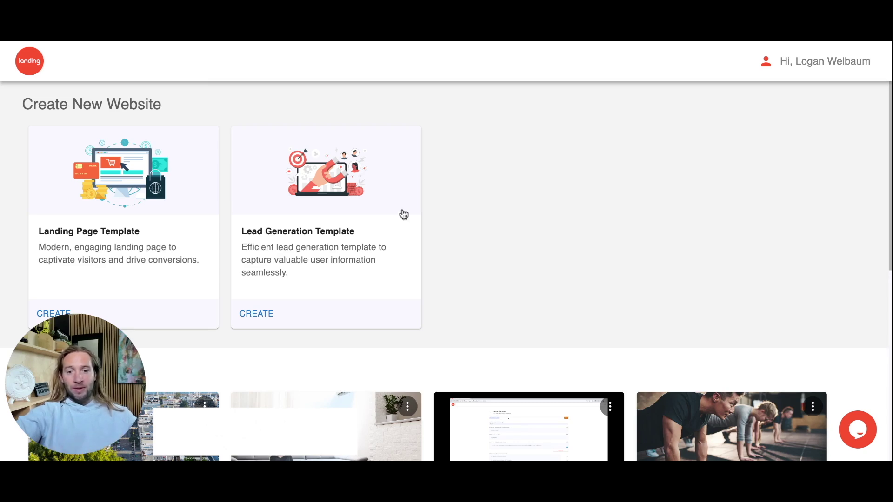
Scroll through the dashboard to review the recent sites and available templates
scroll(360, 269, "down", 5)
scroll(361, 270, "down", 2)
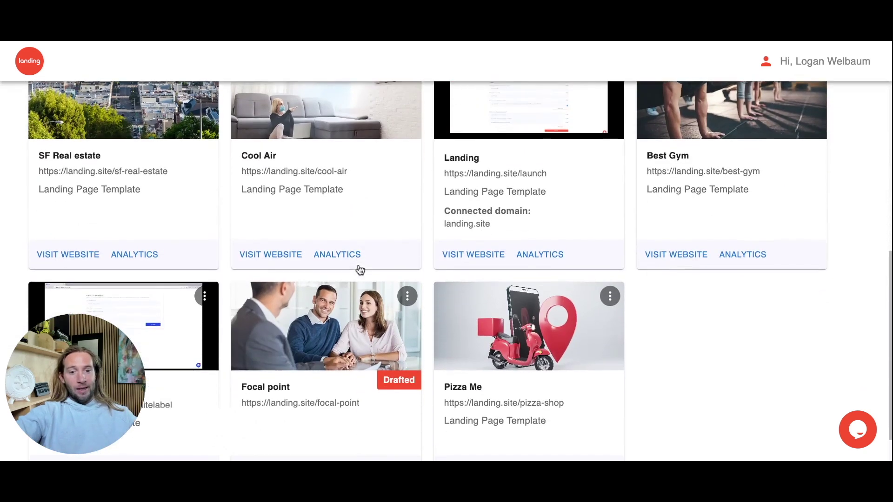
scroll(326, 256, "up", 7)
scroll(307, 249, "down", 1)
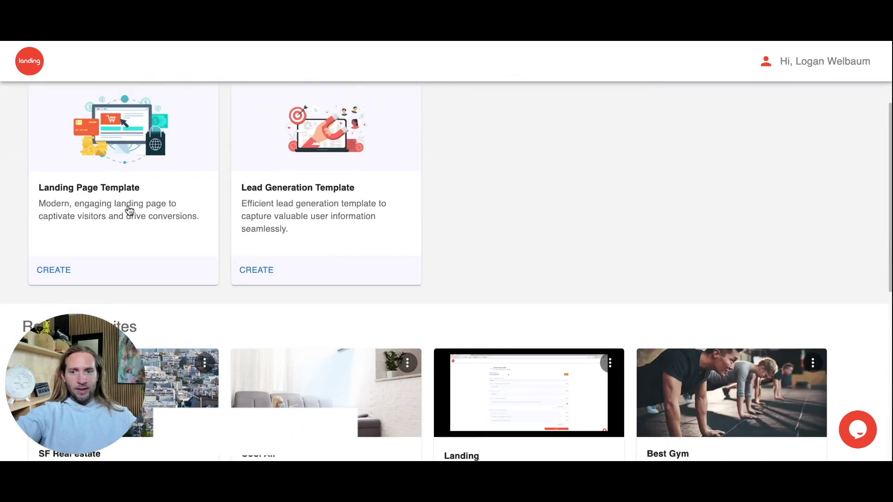
scroll(96, 215, "up", 1)
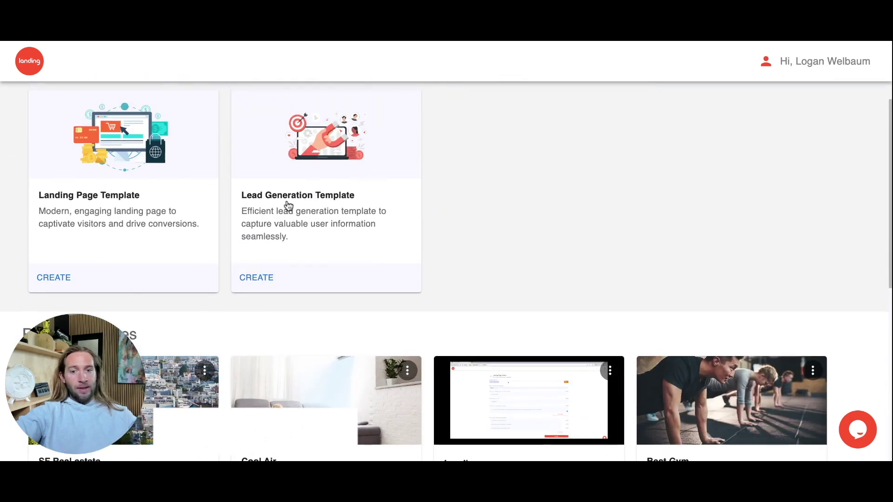
Start a Lead Generation site and confirm the URL Mission-Bay-Real-Estate is available
left_click(257, 278)
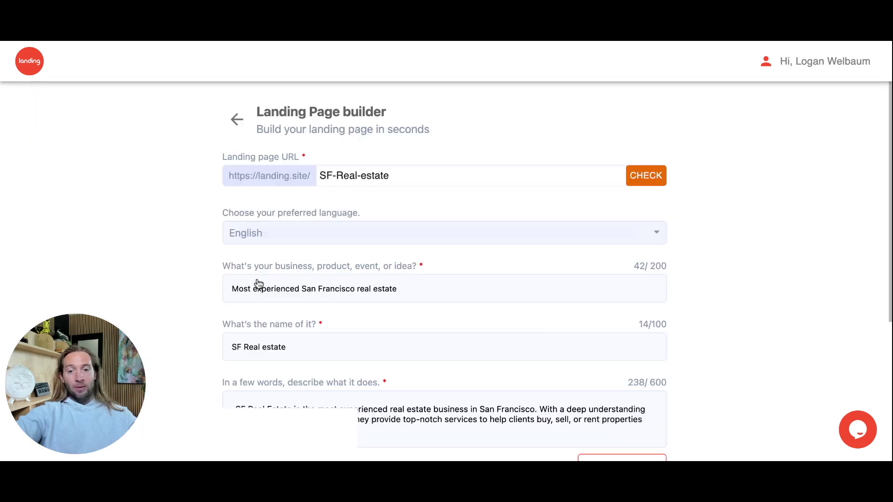
scroll(340, 268, "down", 1)
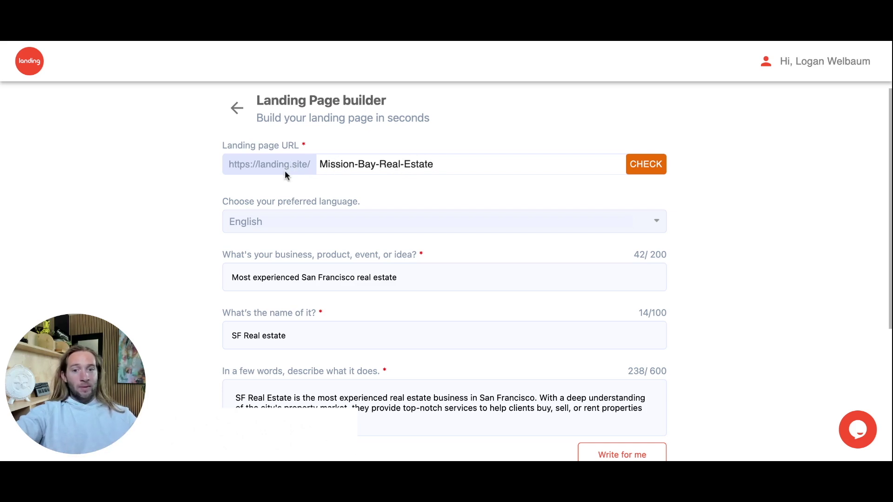
left_click(634, 169)
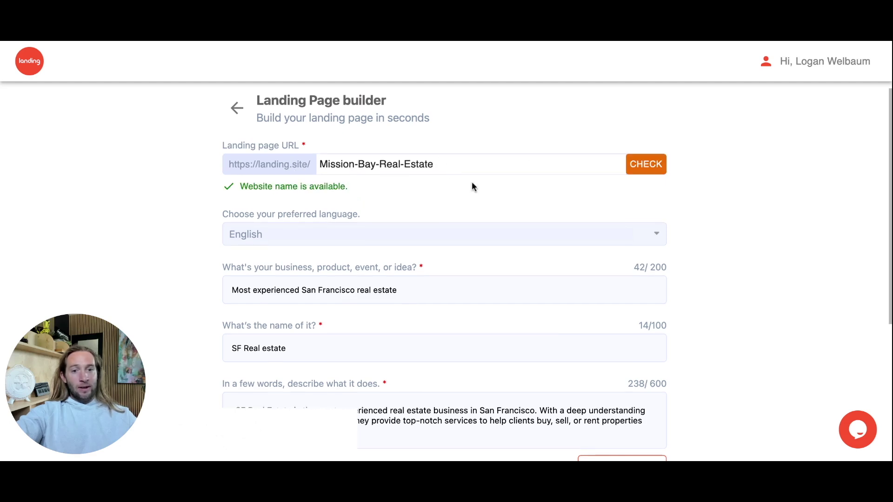
Highlight the fixed landing.site address prefix in front of the page name
scroll(472, 183, "down", 1)
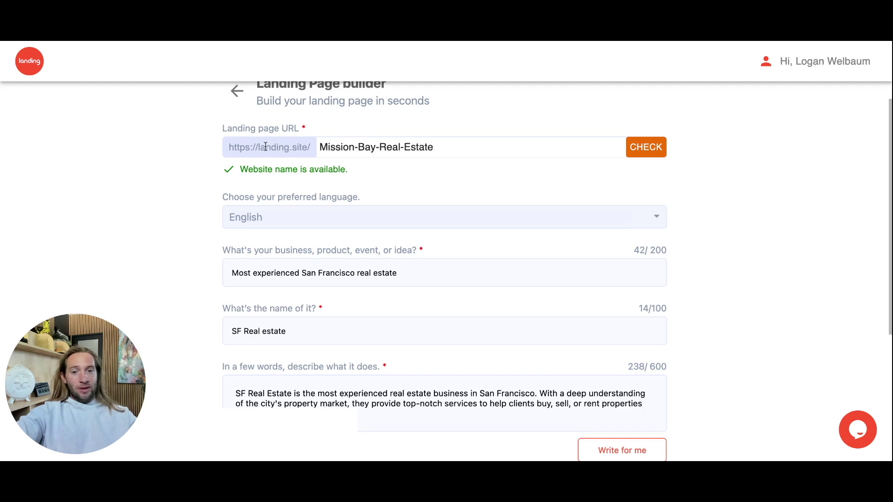
left_click_drag(250, 147, 299, 147)
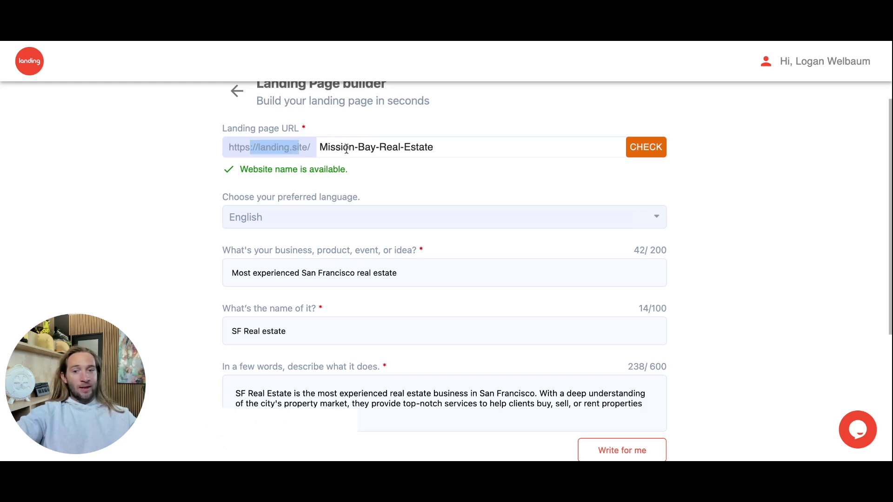
scroll(359, 175, "down", 1)
left_click(378, 164)
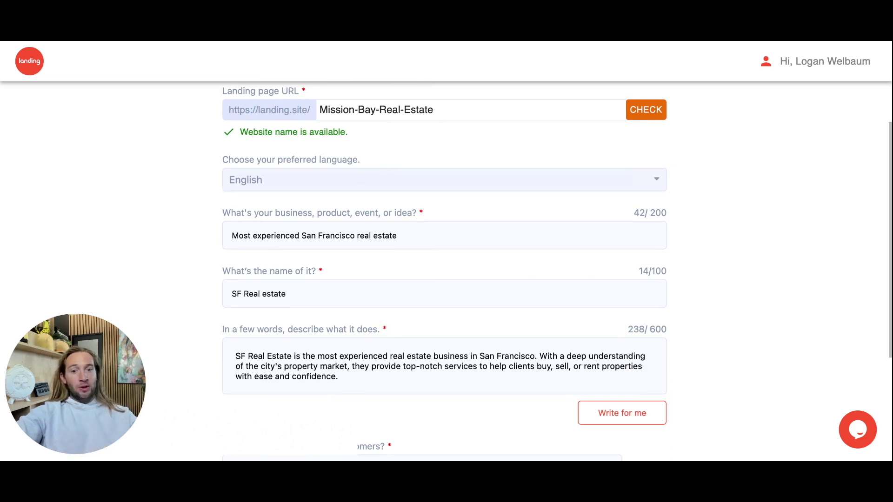
scroll(397, 243, "down", 1)
Change the business description to 'Most experienced realtor in San Francisco'
left_click(300, 203)
type("realtro")
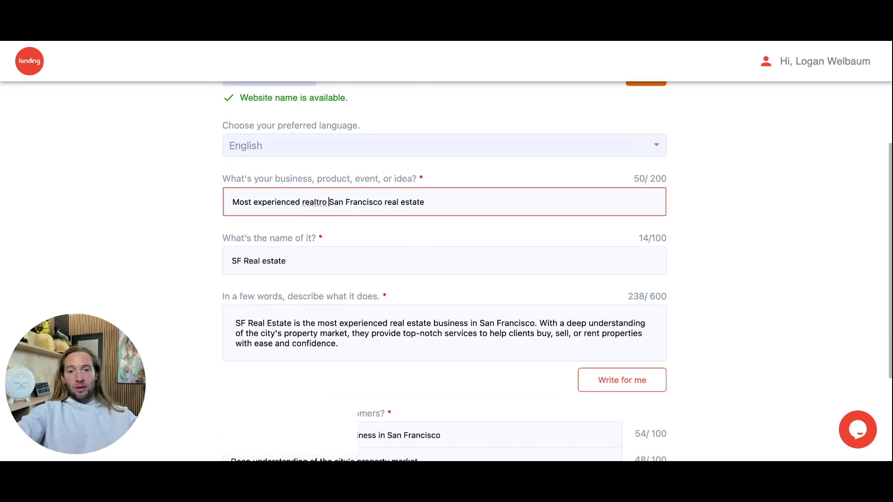
key("BackSpace")
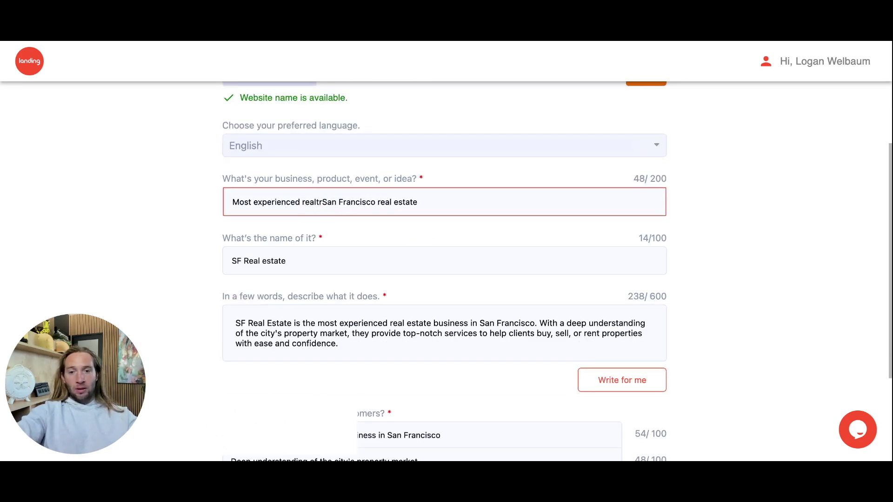
type("or ")
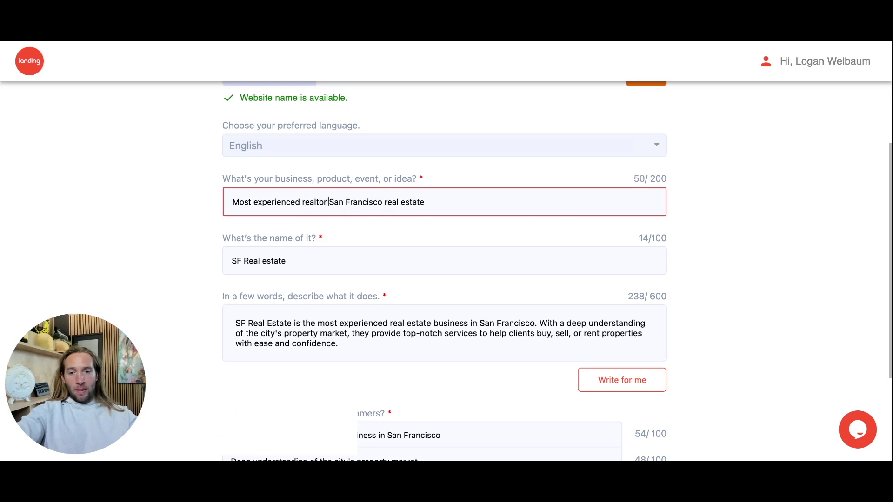
type("in")
left_click(446, 205)
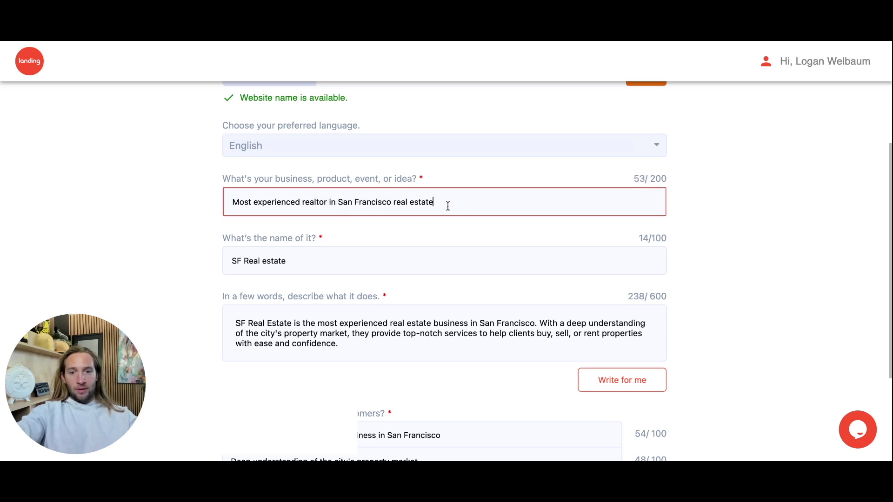
key("BackSpace")
key("BackSpace")
key("BackSpace")
key("BackSpace")
key("BackSpace")
key("BackSpace")
key("BackSpace")
key("BackSpace")
key("BackSpace")
key("BackSpace")
key("BackSpace")
key("BackSpace")
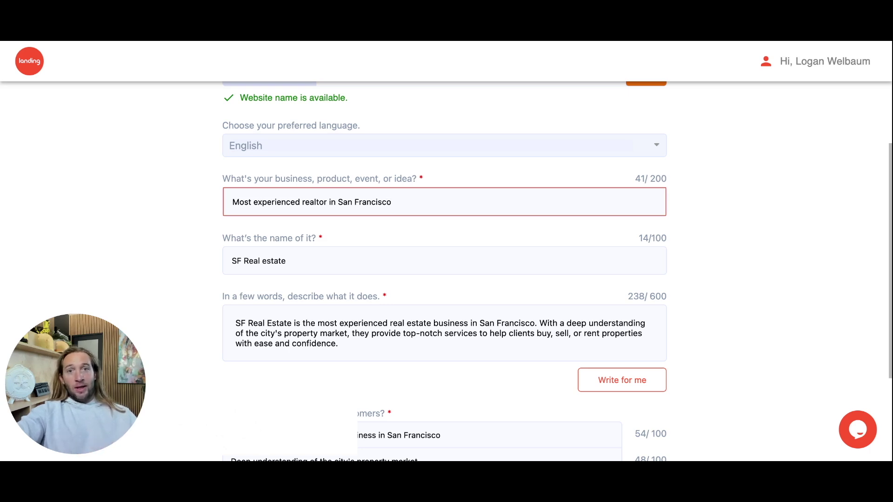
Rename the business from 'SF Real estate' to 'Mission Bay Real Estate'
double_click(282, 268)
scroll(279, 265, "up", 2)
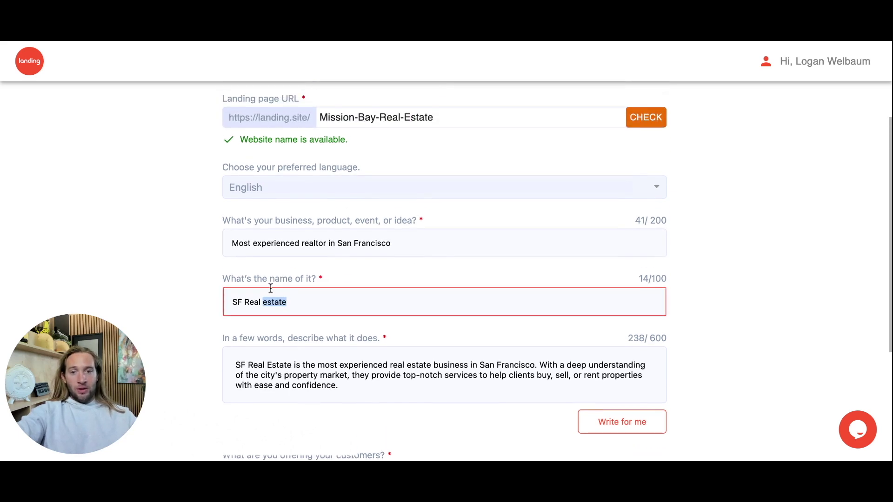
key("super+Left")
key("alt+shift+Right")
key("super+a")
type("Mission Bay Real Estate")
scroll(467, 271, "down", 3)
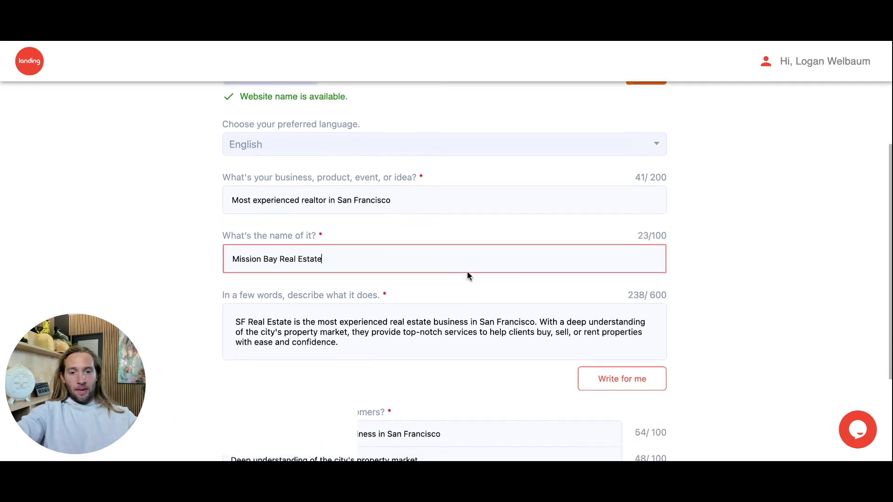
Auto-write a new business description for Mission Bay Real Estate
left_click(618, 372)
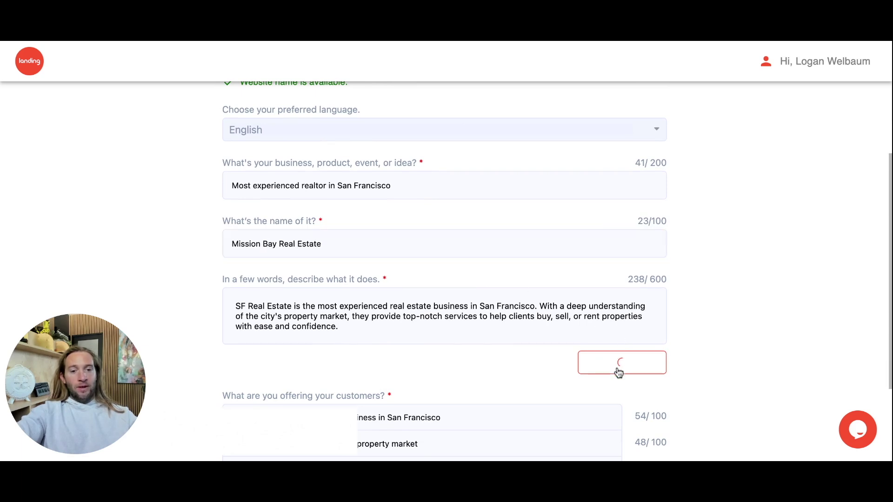
scroll(430, 332, "down", 6)
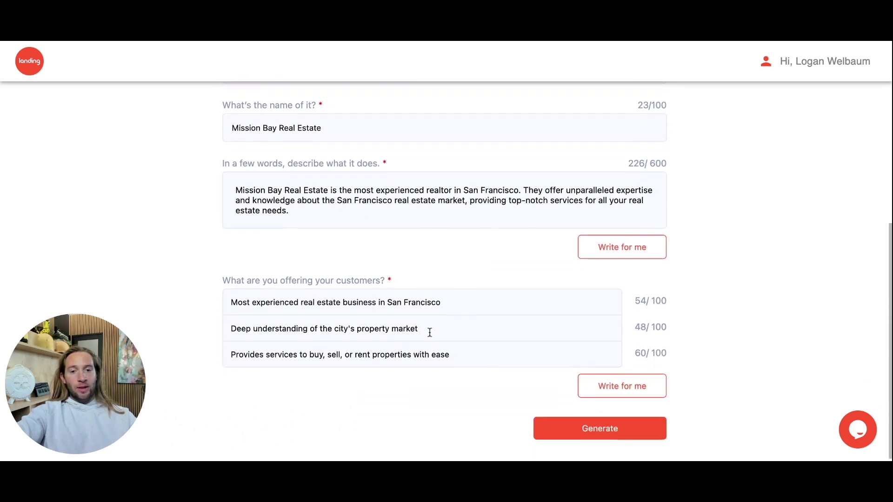
scroll(429, 332, "up", 1)
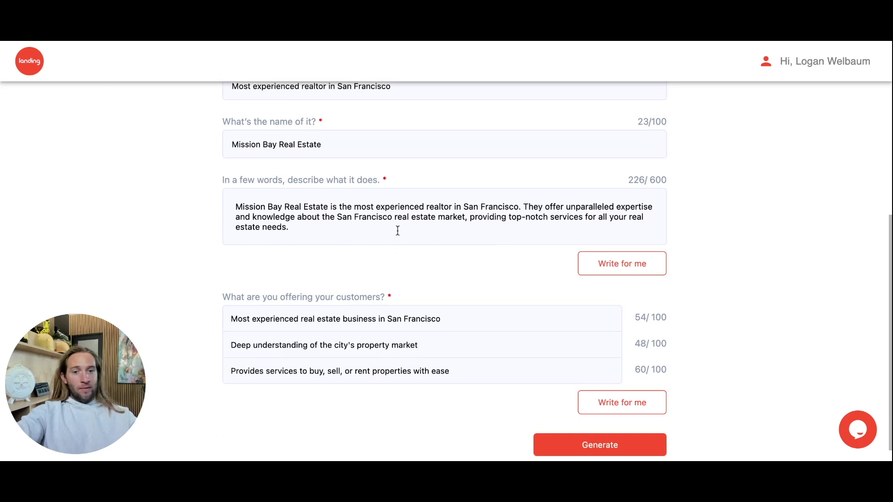
scroll(400, 236, "down", 1)
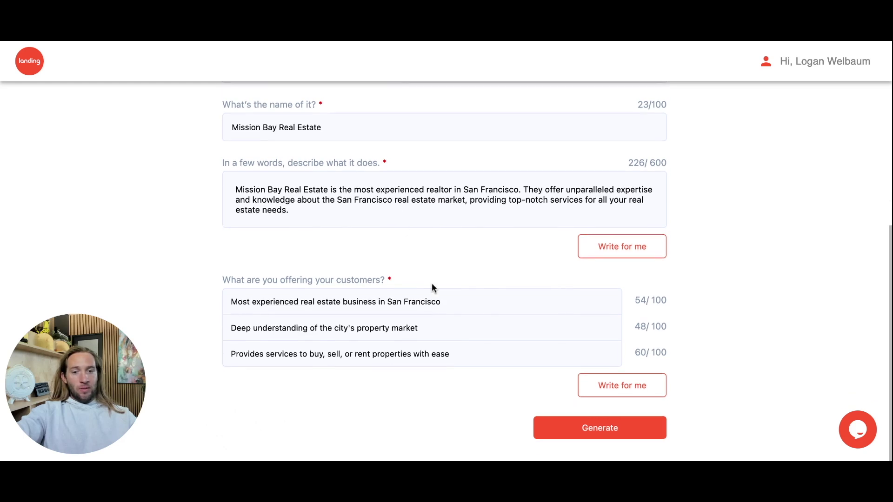
Regenerate the three customer offerings, review the form, and generate the landing page draft
left_click(624, 398)
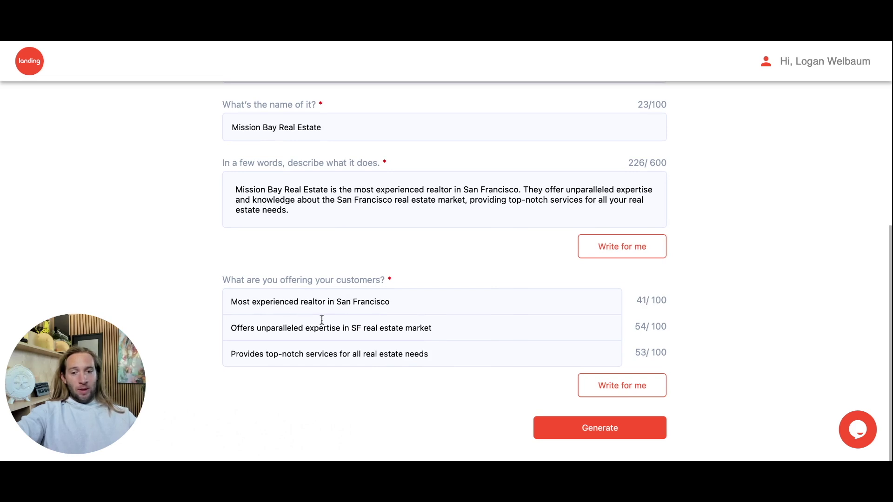
scroll(322, 319, "up", 5)
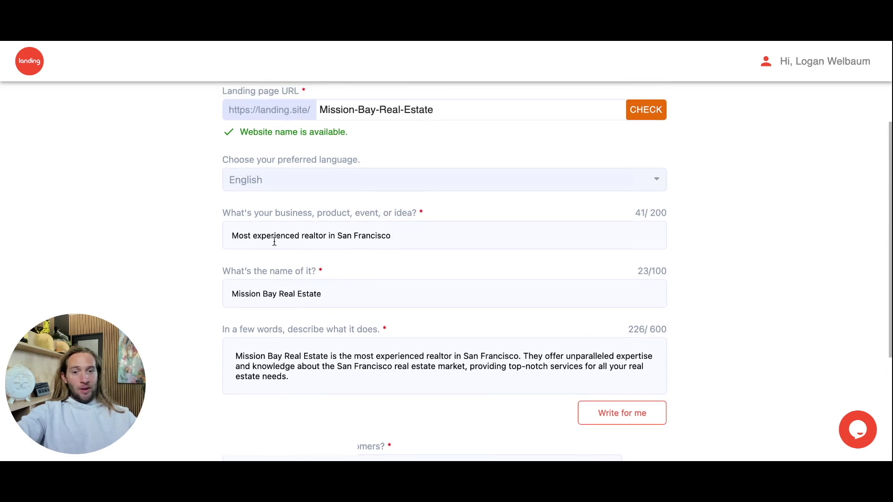
triple_click(274, 241)
triple_click(276, 295)
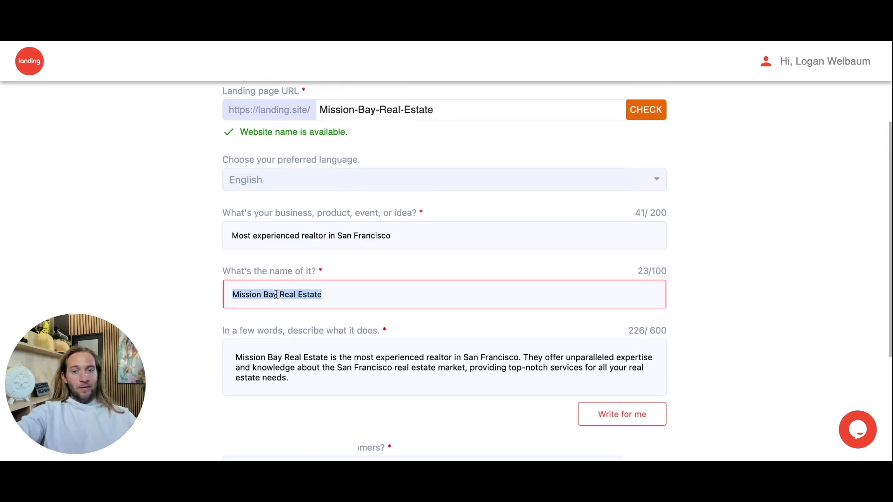
scroll(421, 258, "down", 5)
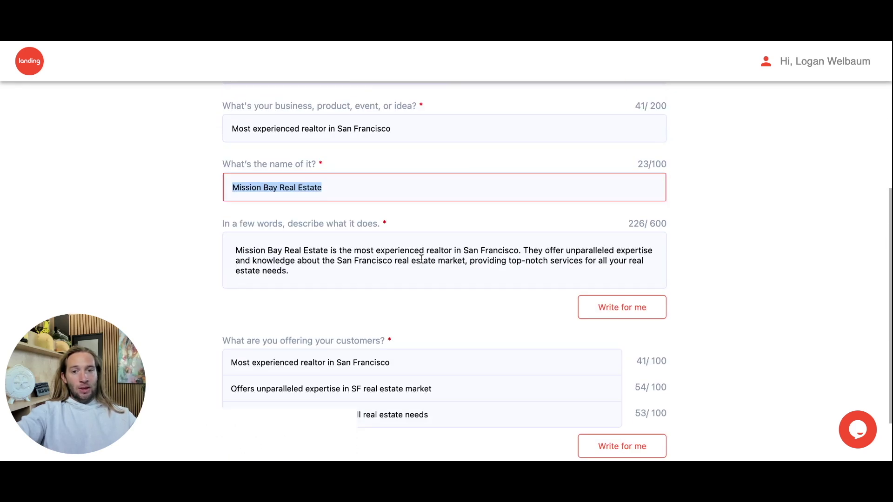
scroll(421, 259, "up", 2)
scroll(381, 191, "down", 5)
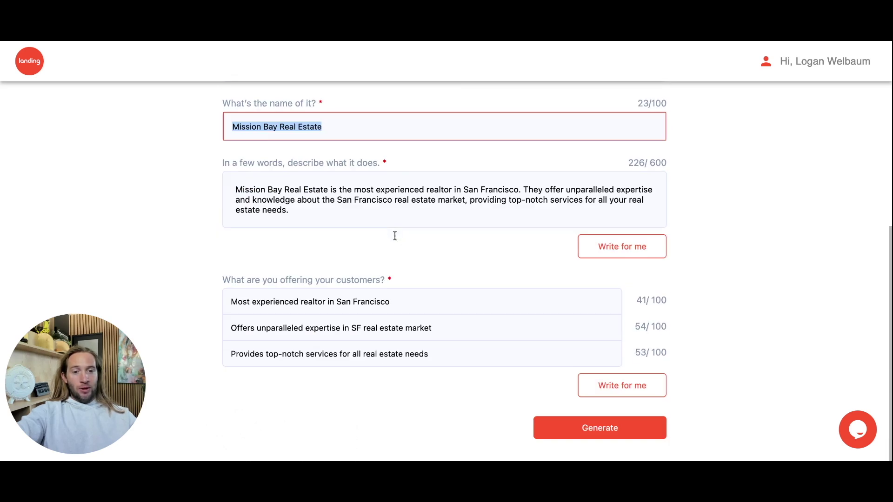
left_click(599, 424)
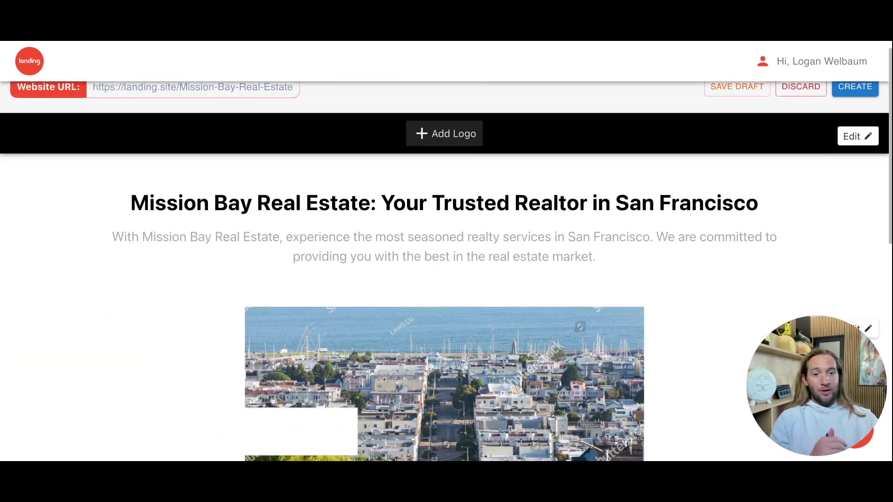
Scroll through the generated draft and test-submit its Contact Us form
scroll(447, 270, "down", 10)
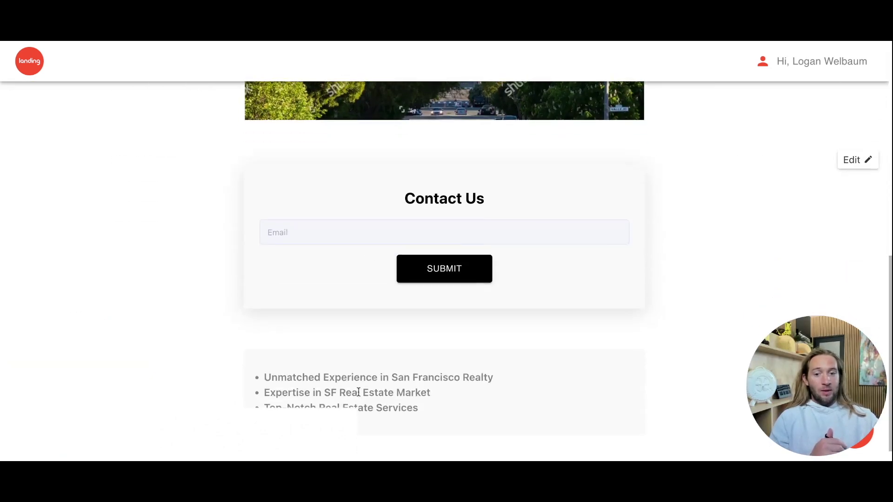
scroll(358, 392, "down", 1)
scroll(335, 394, "up", 10)
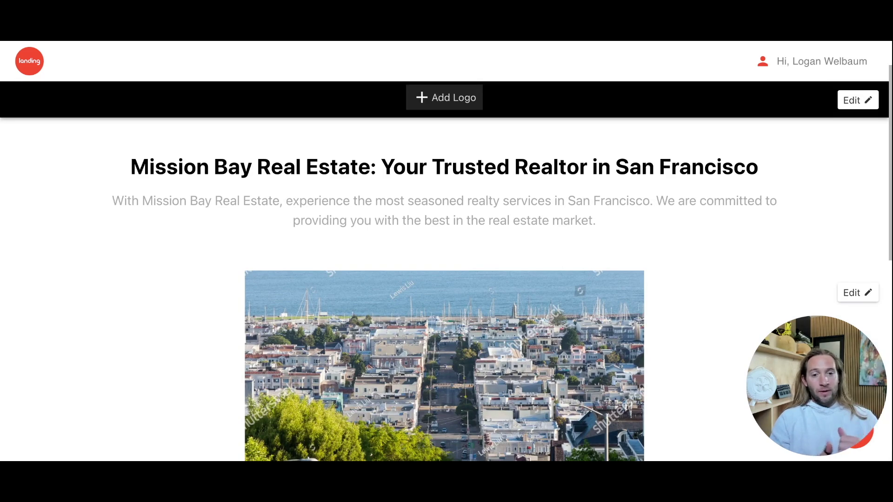
scroll(447, 270, "down", 6)
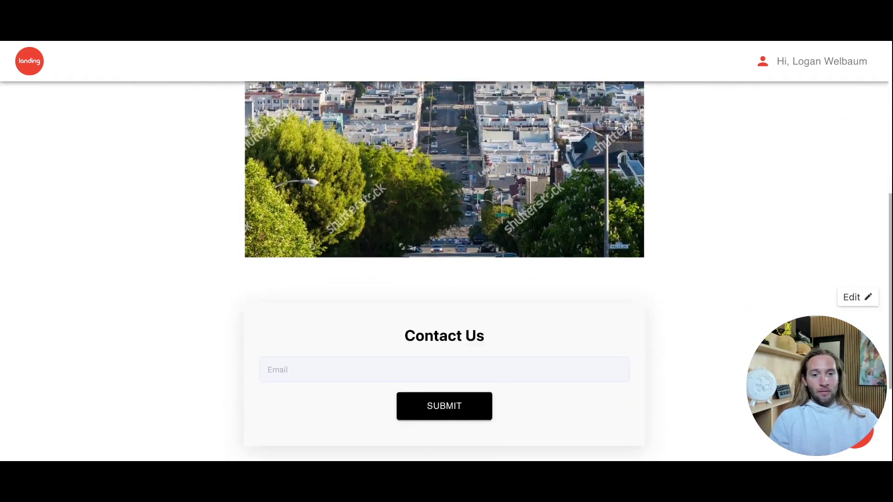
scroll(446, 269, "up", 2)
scroll(447, 270, "up", 3)
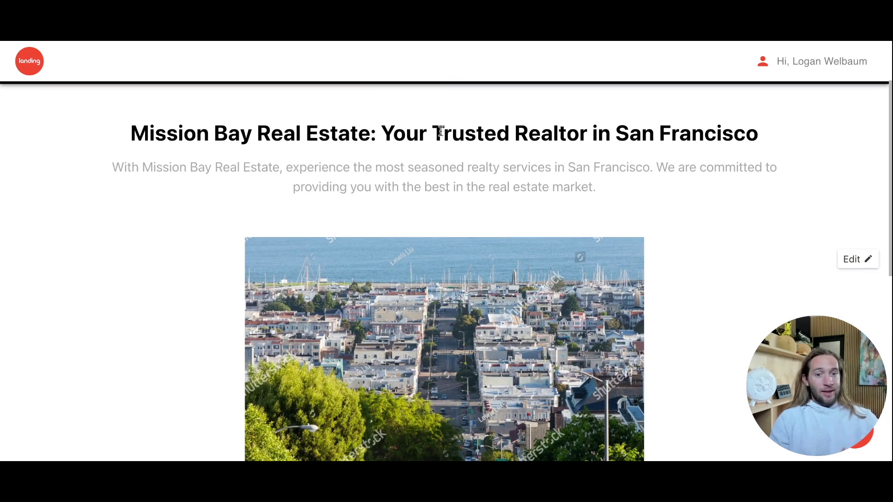
scroll(473, 213, "down", 2)
scroll(473, 213, "down", 4)
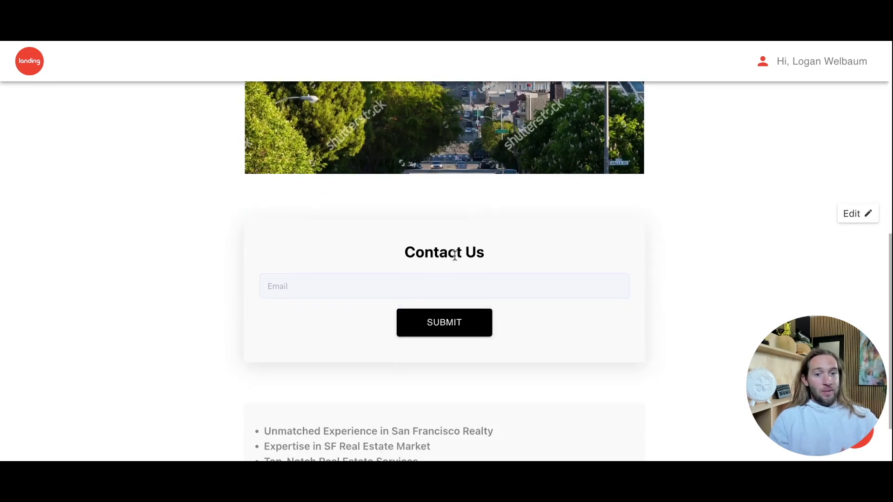
left_click(434, 332)
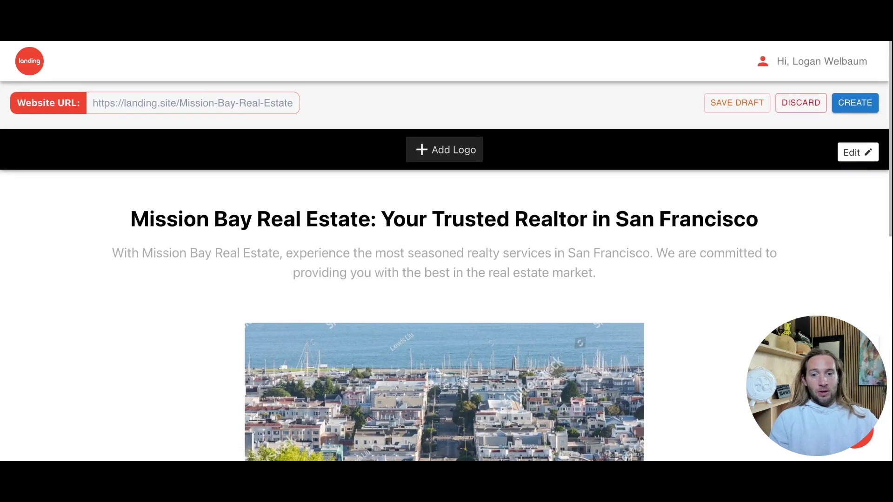
Make the navigation bar bright green
left_click(852, 152)
scroll(704, 236, "down", 1)
left_click(704, 235)
left_click(679, 235)
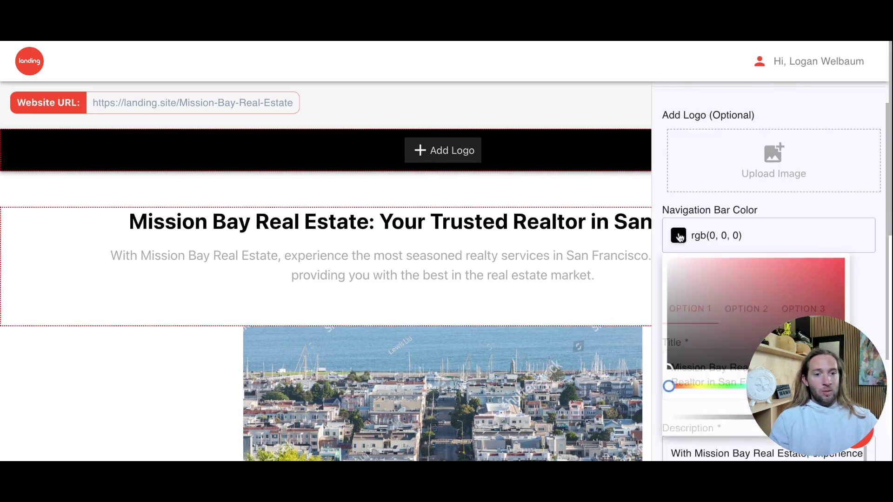
left_click_drag(671, 389, 741, 390)
left_click(821, 279)
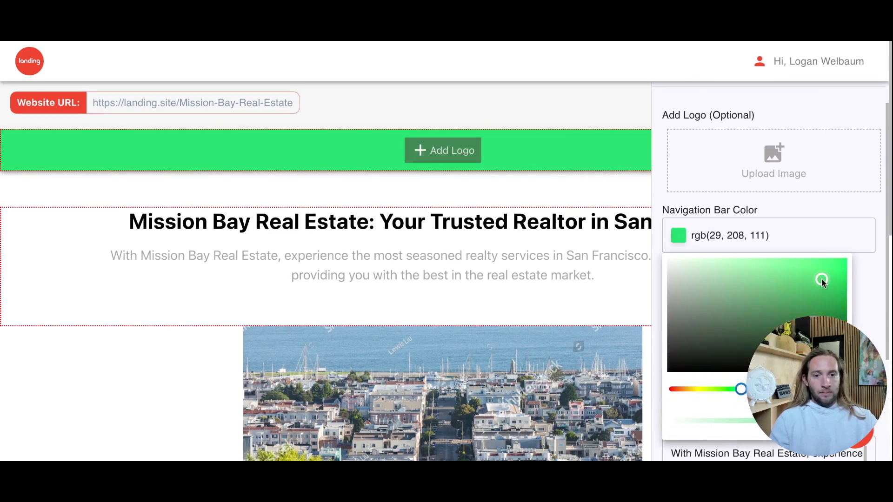
left_click(550, 182)
Switch the headline to the Option 2 wording and colour it bright green
left_click(685, 262)
left_click(744, 263)
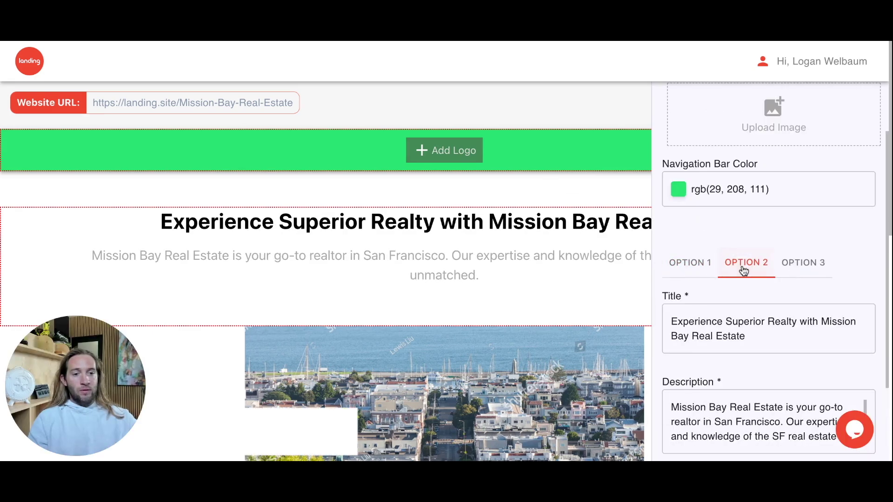
left_click(742, 326)
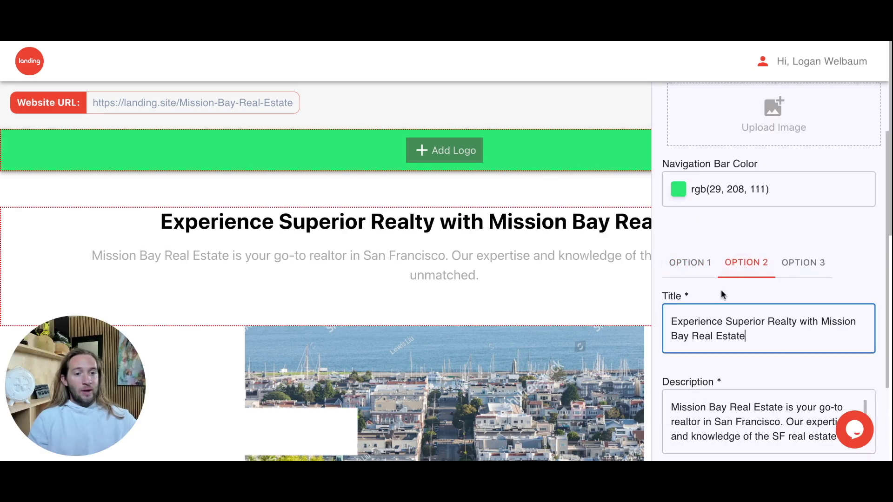
scroll(721, 292, "down", 4)
left_click(680, 325)
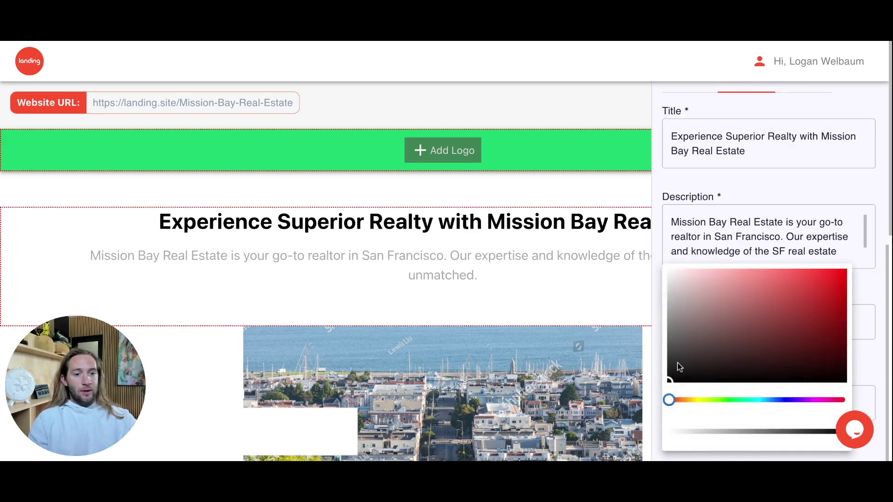
left_click_drag(670, 400, 743, 403)
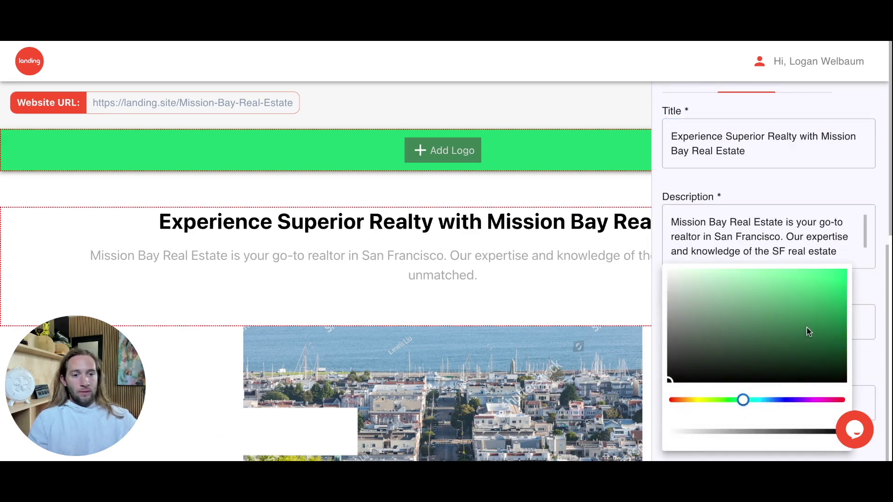
left_click(813, 369)
left_click(800, 314)
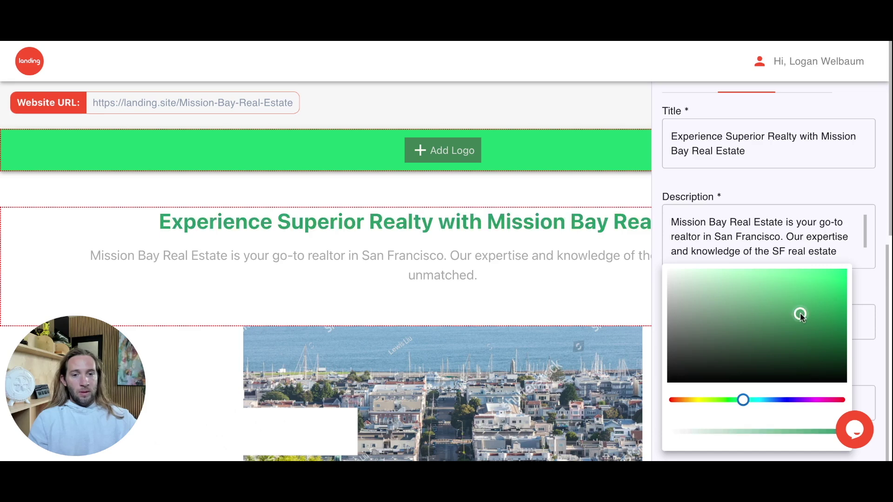
left_click(560, 252)
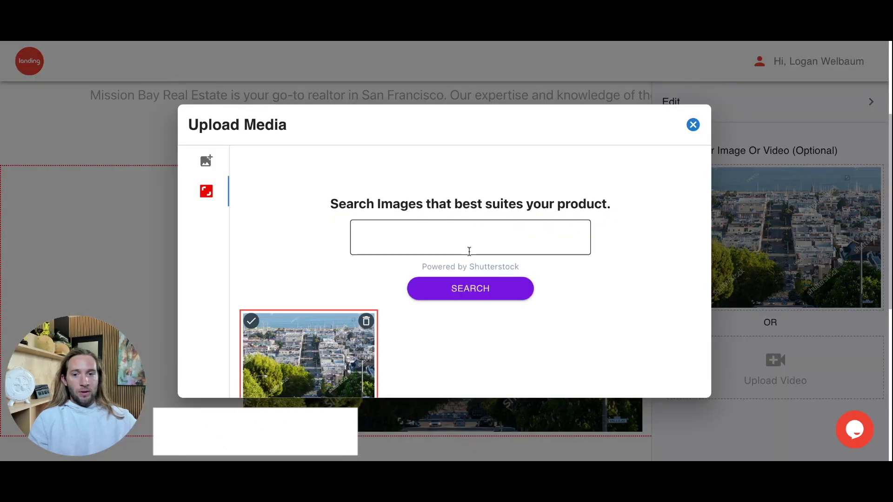
Search Shutterstock for 'san francisco house' and set the foggy skyline photo as hero image
left_click(206, 169)
left_click(207, 190)
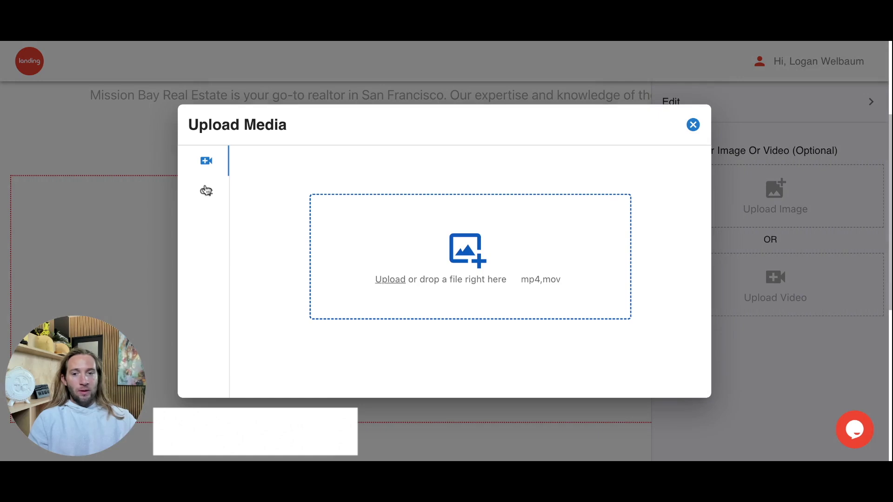
left_click(206, 191)
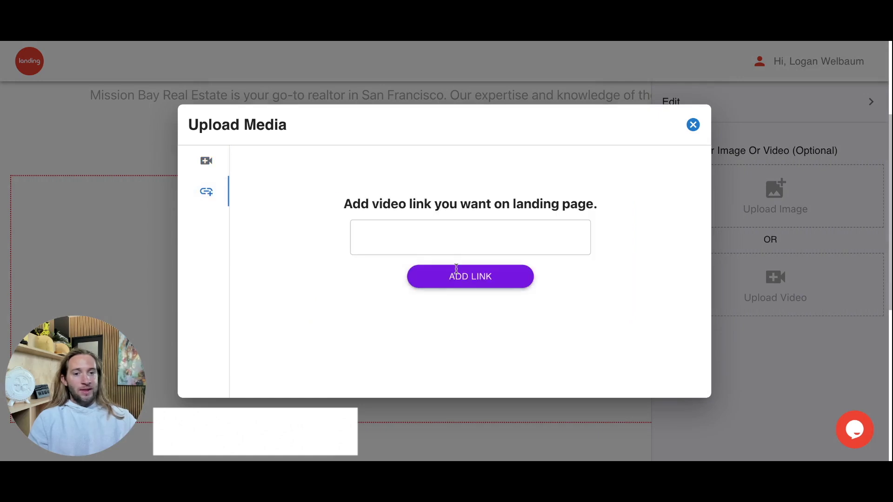
left_click(457, 230)
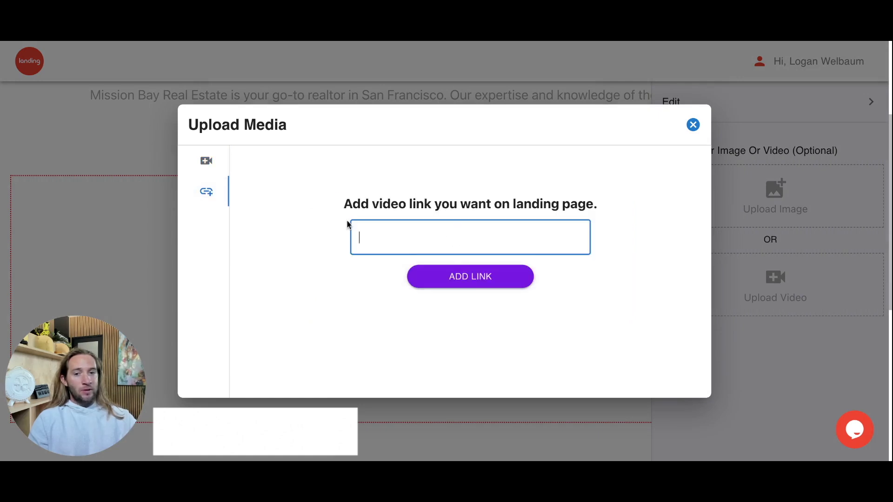
type("san fr")
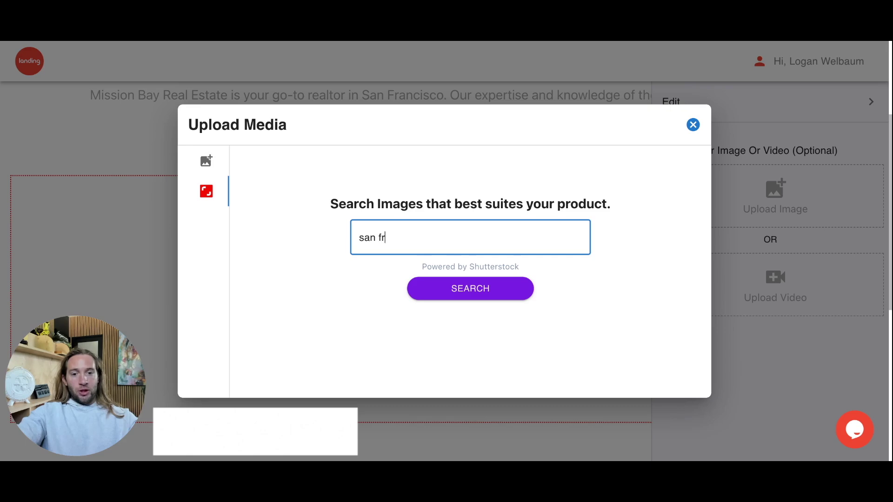
type("ancisco house")
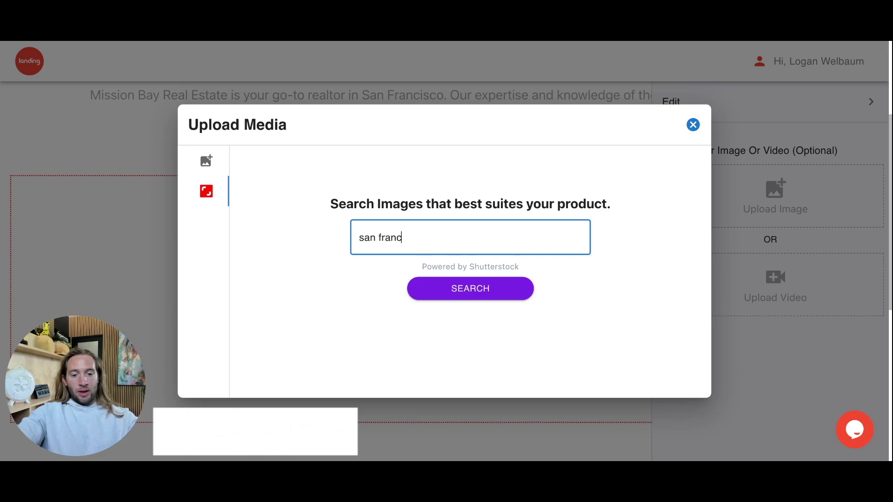
left_click(471, 289)
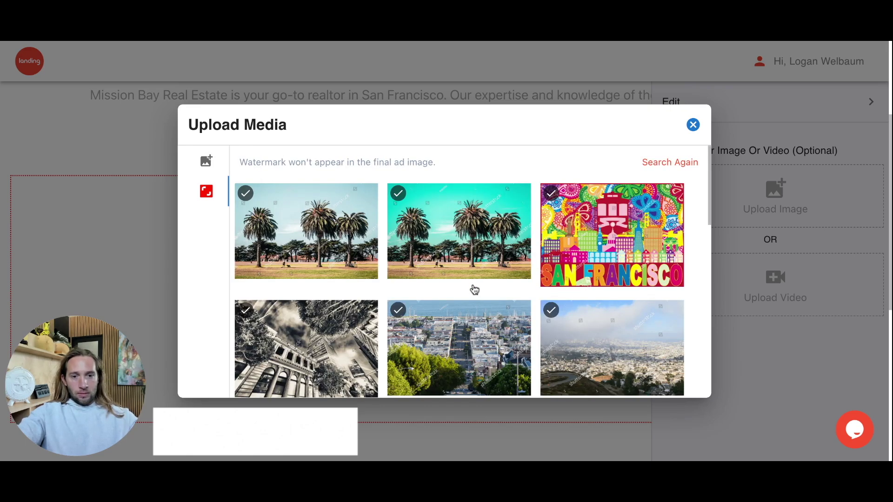
scroll(474, 290, "down", 3)
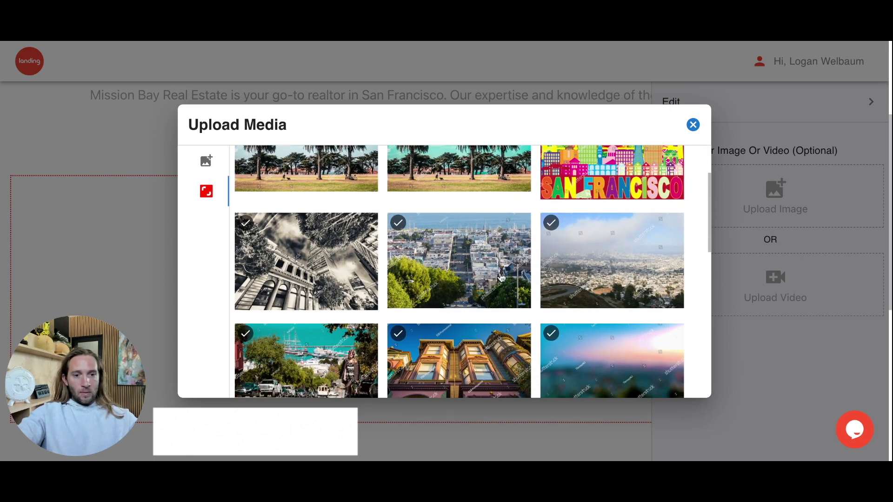
left_click(549, 227)
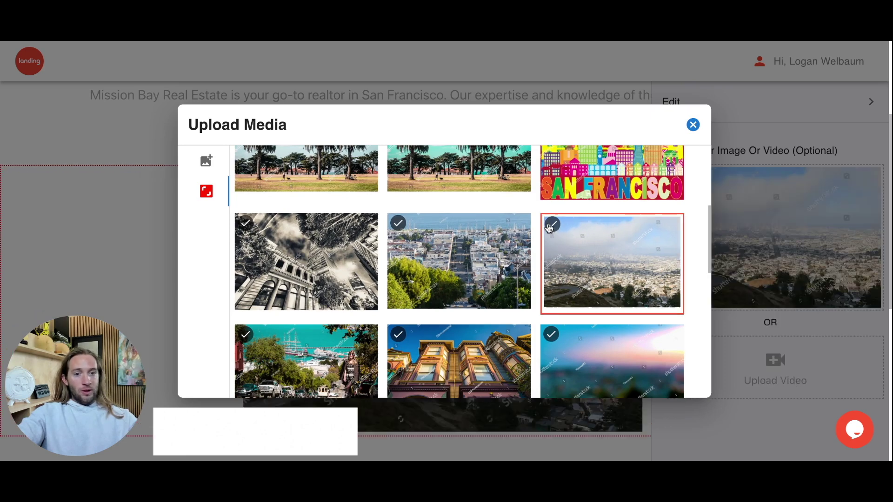
left_click(793, 315)
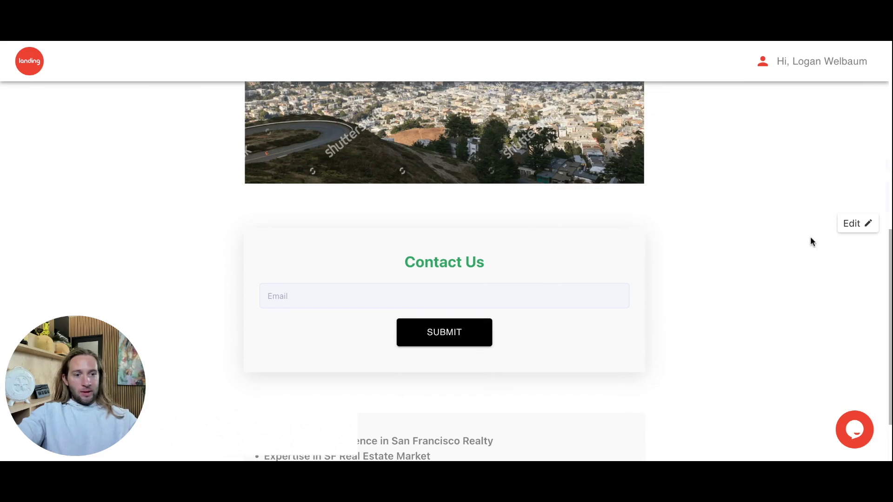
left_click(853, 223)
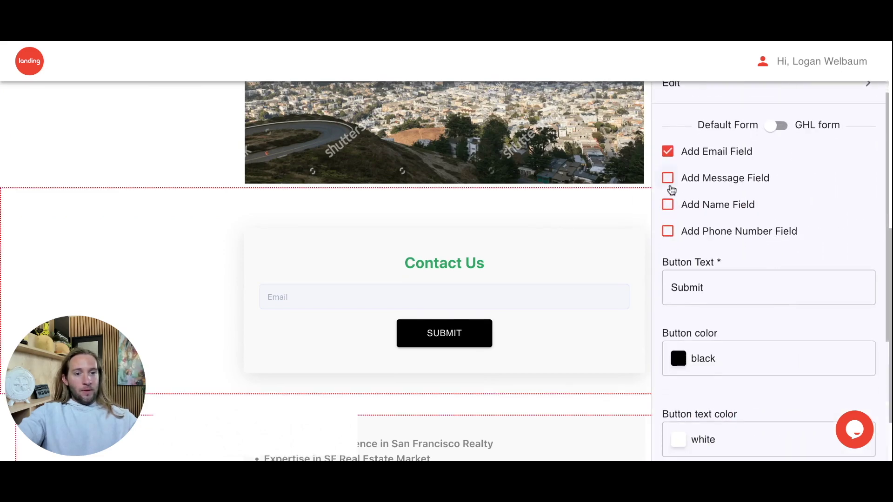
Add Message, Name and Phone Number fields to the Contact Us form, keeping Default Form
left_click(668, 180)
left_click(667, 205)
left_click(667, 232)
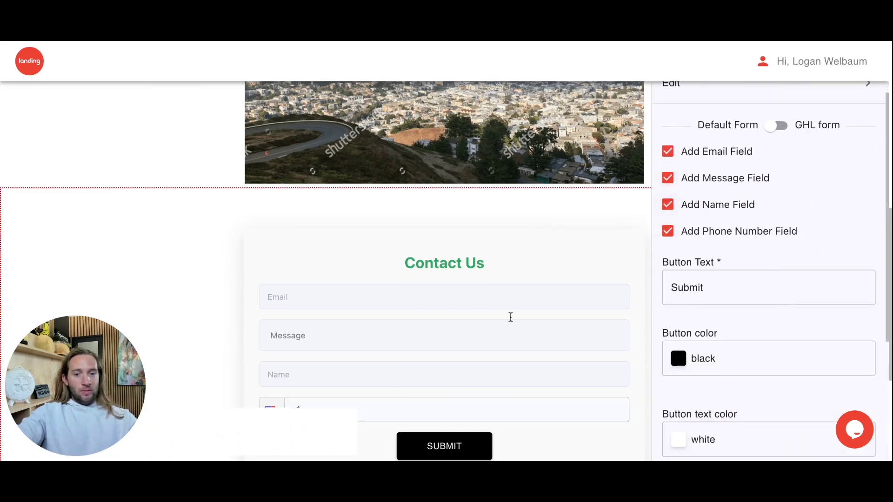
scroll(511, 317, "down", 1)
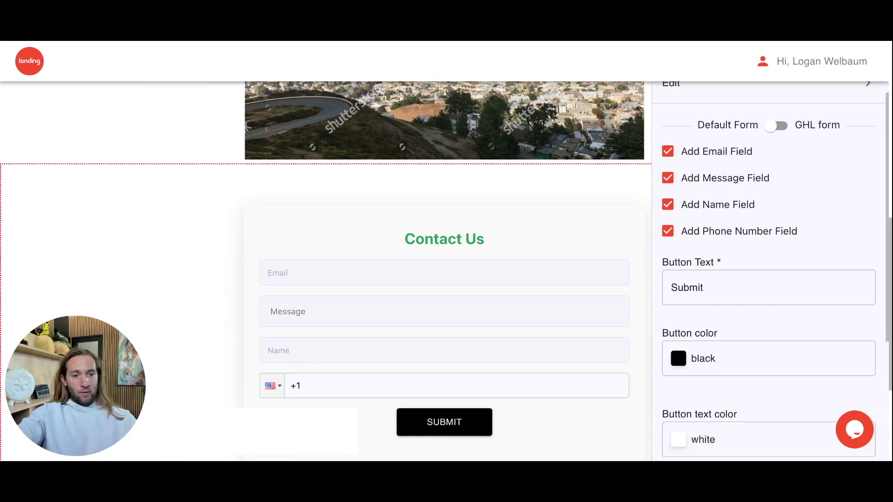
scroll(704, 201, "up", 1)
scroll(708, 237, "up", 1)
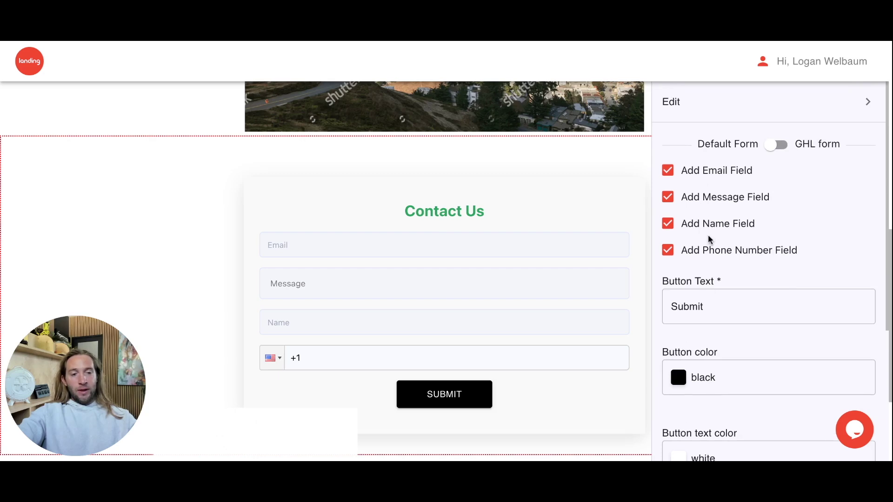
left_click(776, 145)
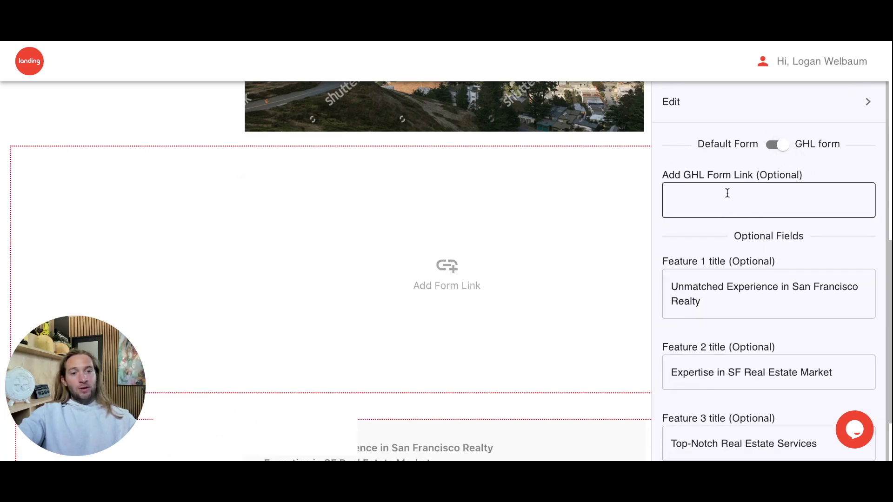
left_click(771, 158)
scroll(746, 301, "down", 1)
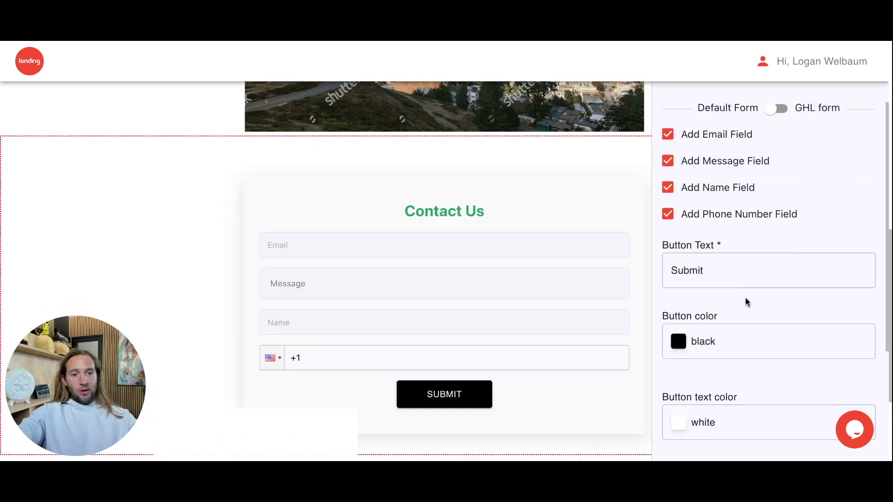
Make the Submit button red rgb(206, 35, 35) and keep its text white
left_click(679, 344)
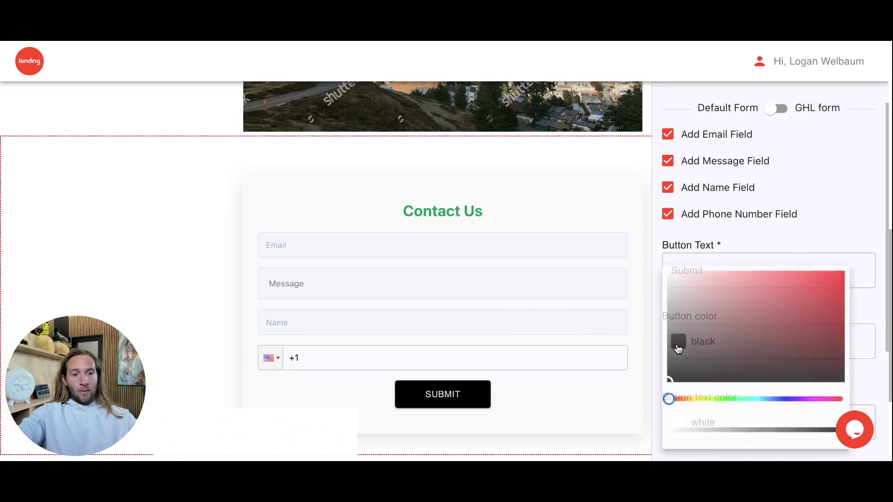
left_click(800, 324)
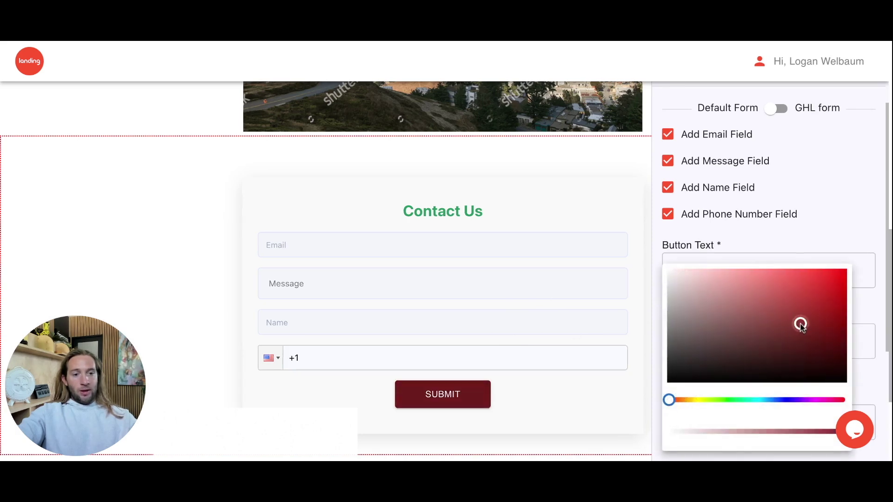
left_click(817, 292)
left_click(871, 300)
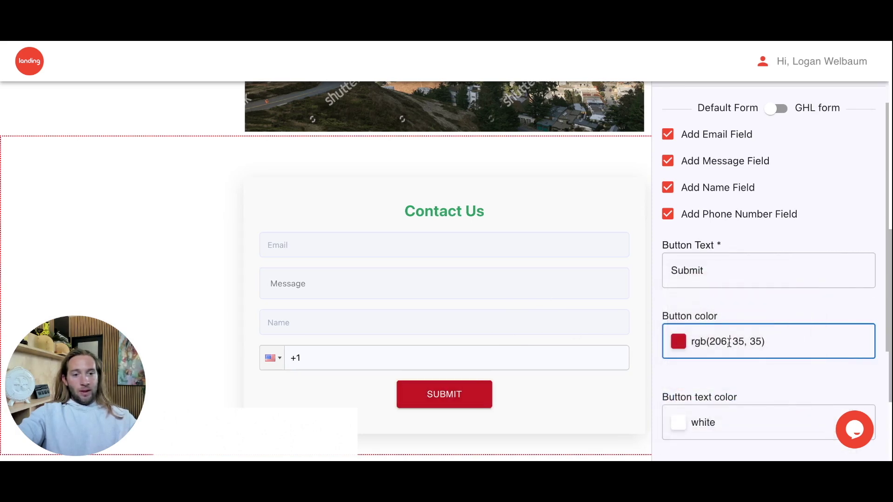
left_click(679, 424)
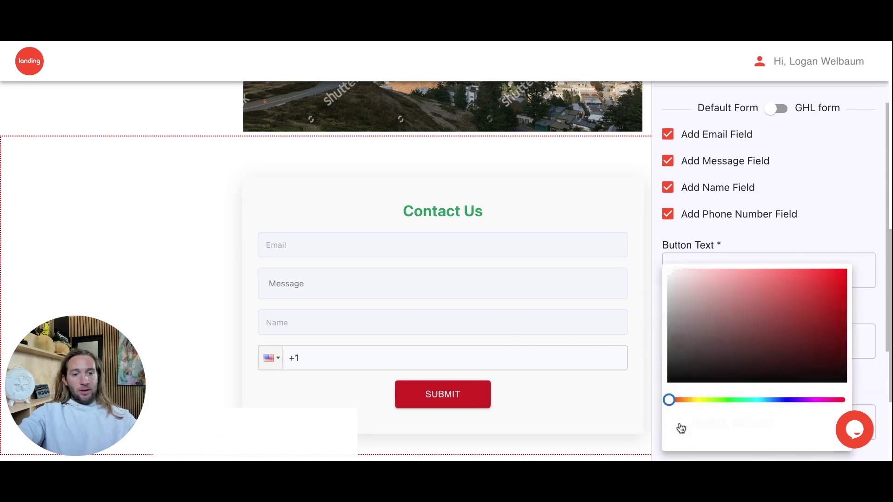
left_click(587, 386)
Review the first feature title, leaving it unchanged
scroll(712, 365, "down", 5)
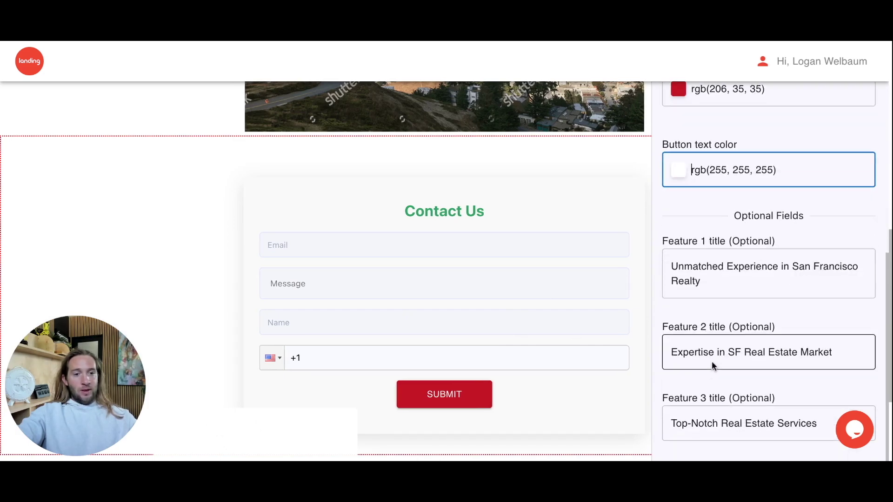
scroll(528, 360, "down", 3)
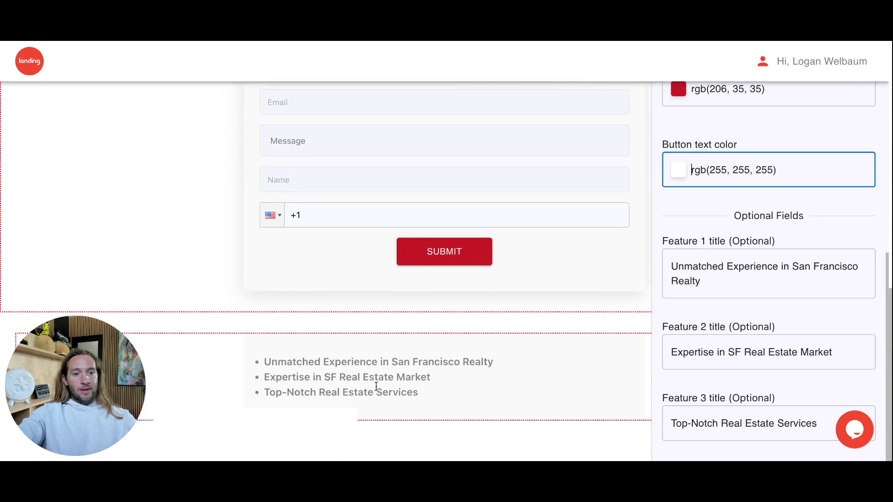
triple_click(698, 276)
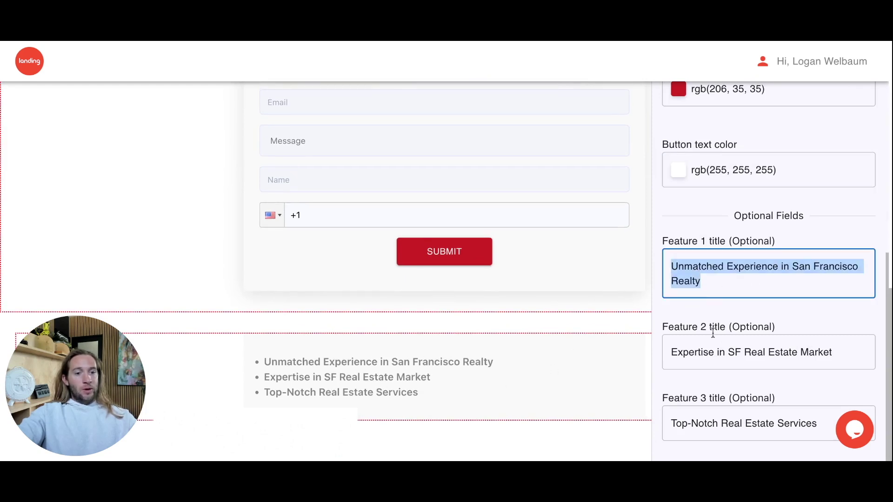
left_click(196, 272)
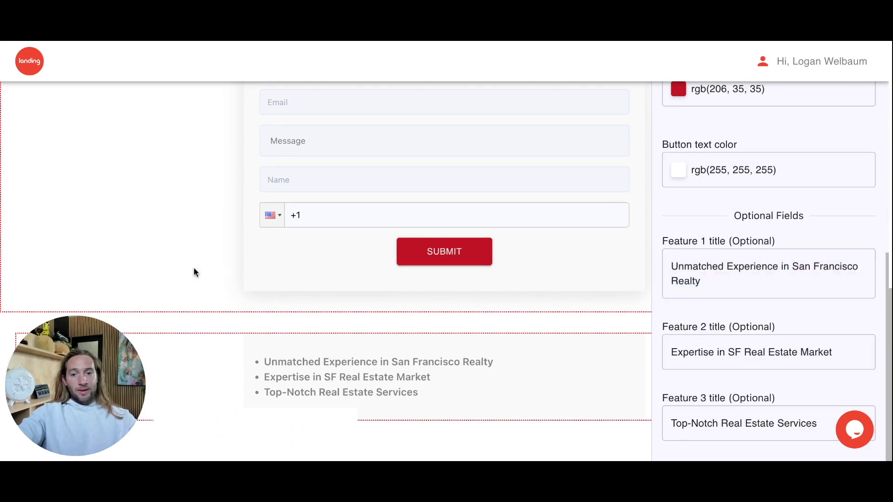
scroll(194, 272, "up", 10)
Preview the finished page, then create the Mission Bay Real Estate website
scroll(194, 271, "up", 3)
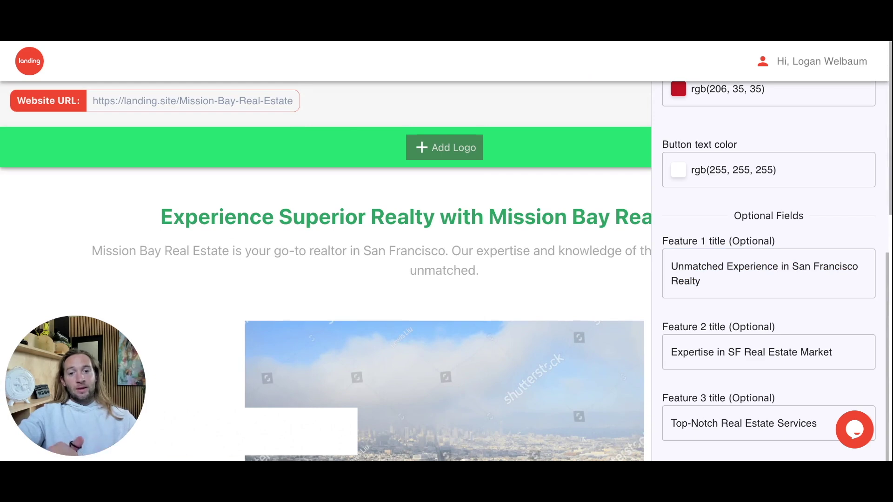
left_click(532, 195)
scroll(674, 307, "down", 8)
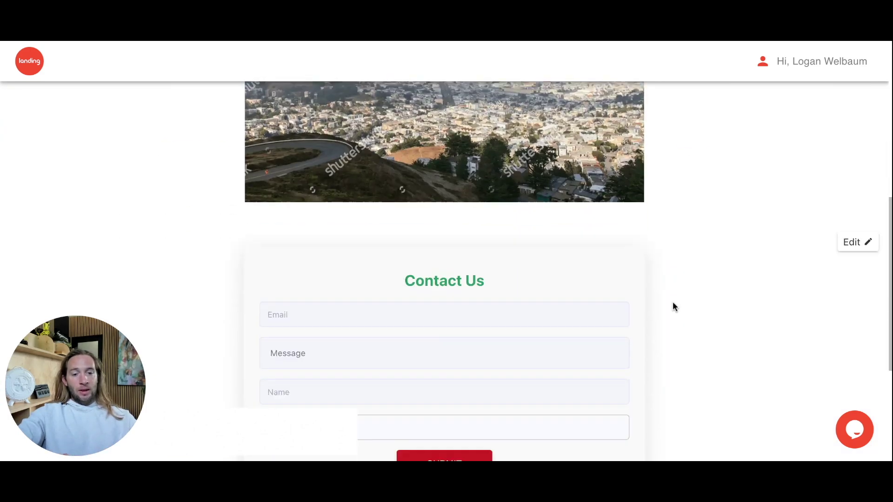
scroll(673, 305, "down", 4)
scroll(674, 305, "up", 12)
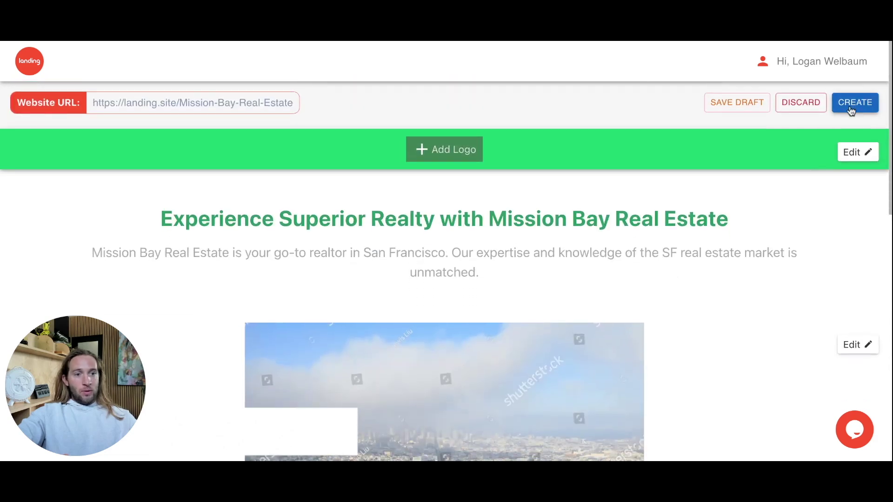
left_click(851, 111)
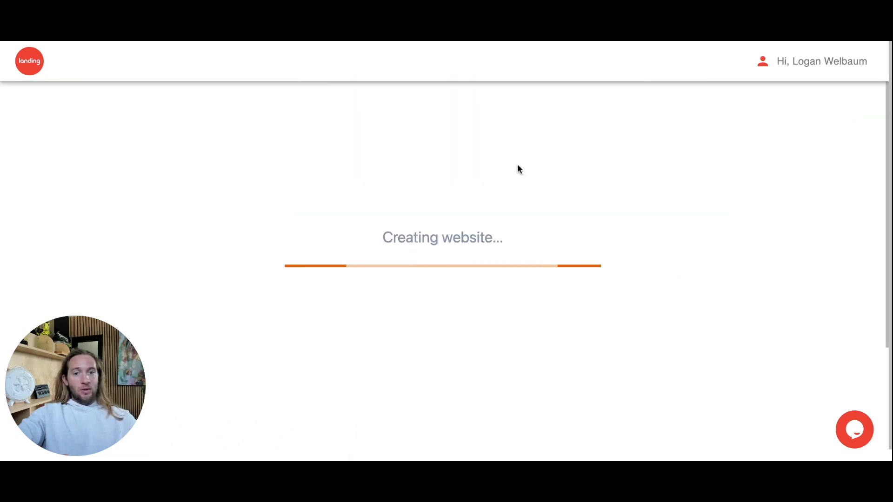
scroll(86, 297, "down", 1)
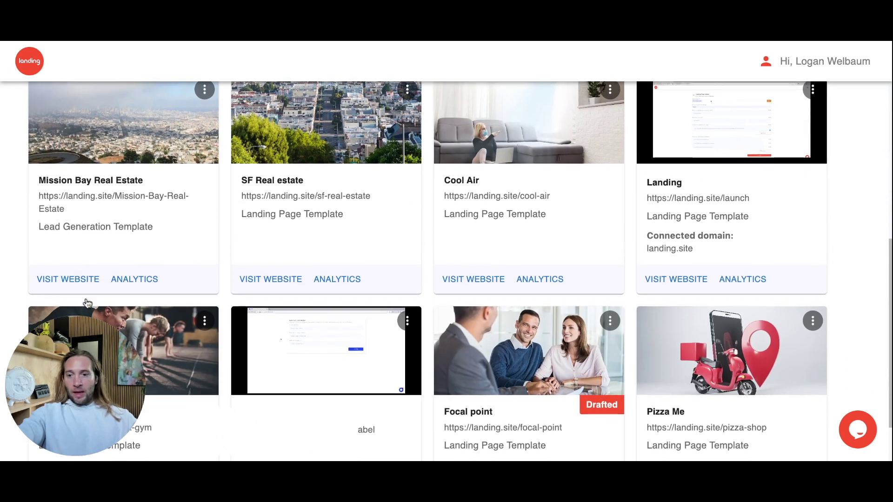
left_click(68, 278)
scroll(267, 170, "down", 5)
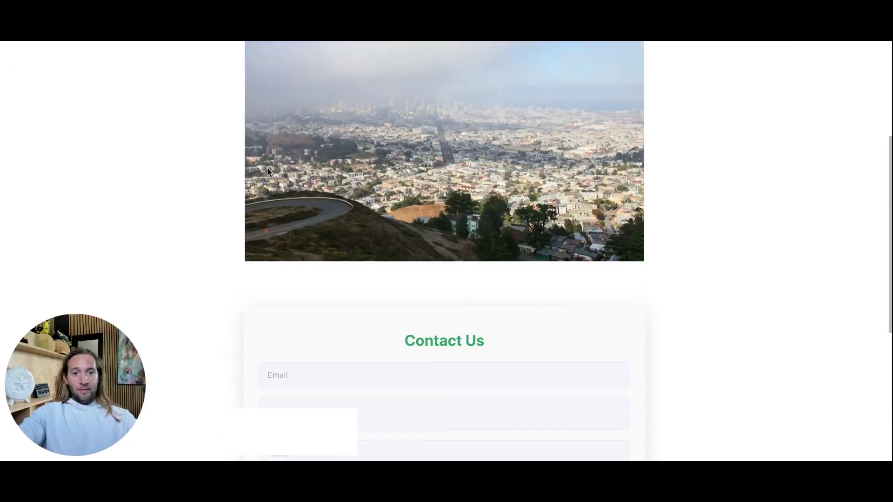
scroll(267, 172, "down", 3)
scroll(400, 77, "up", 10)
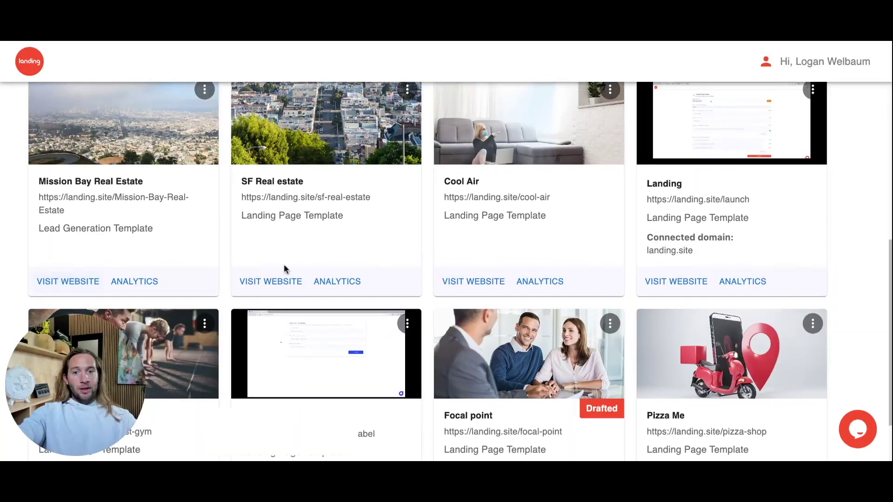
scroll(231, 233, "up", 5)
scroll(230, 233, "down", 5)
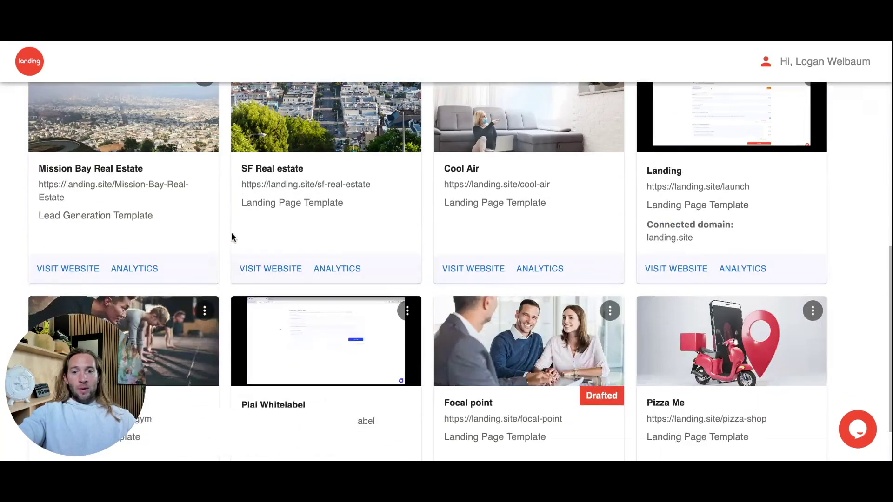
left_click(265, 269)
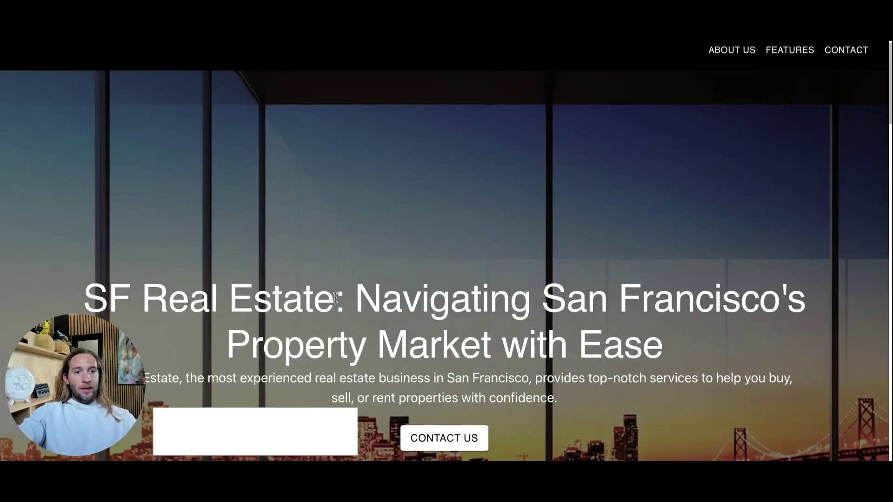
Jump to the SF Real estate site's Contact Us form, then scroll back up through the page
scroll(561, 331, "down", 10)
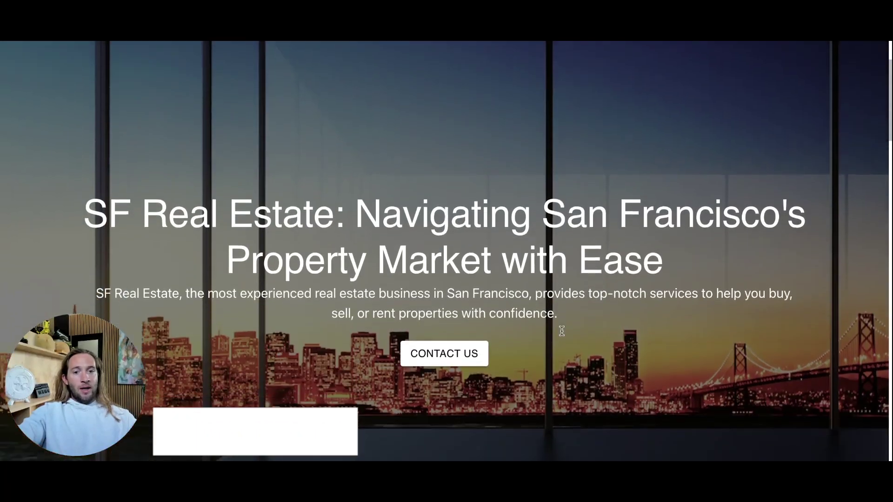
scroll(449, 214, "up", 4)
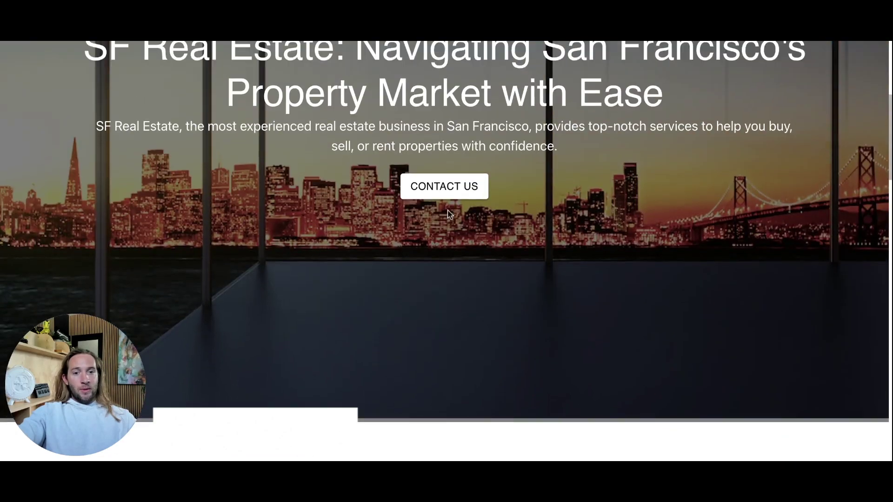
left_click(446, 198)
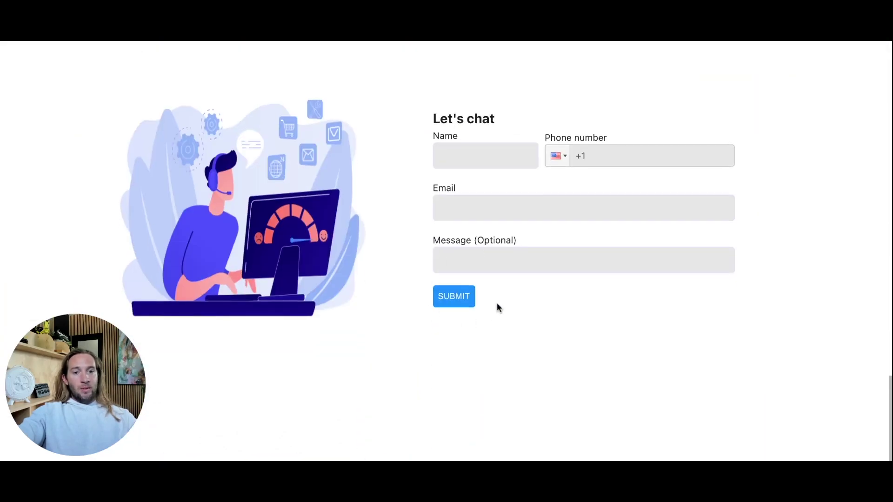
scroll(510, 215, "up", 1)
scroll(504, 279, "up", 7)
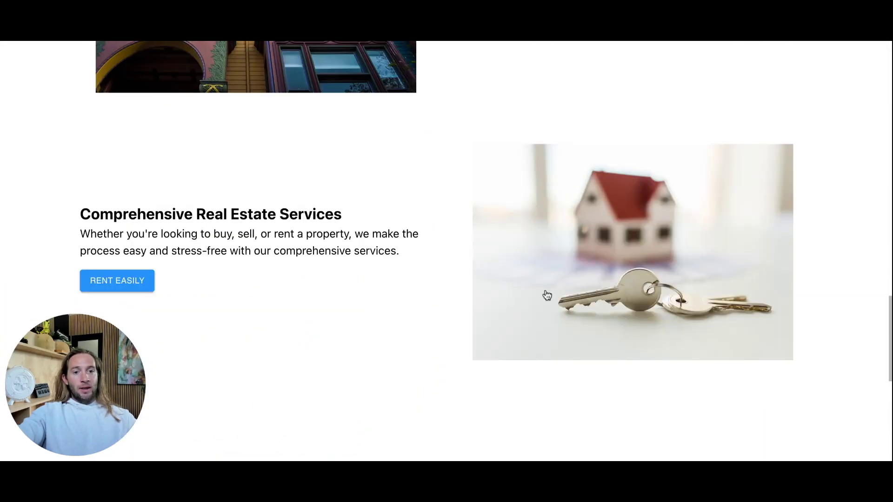
scroll(486, 307, "up", 1)
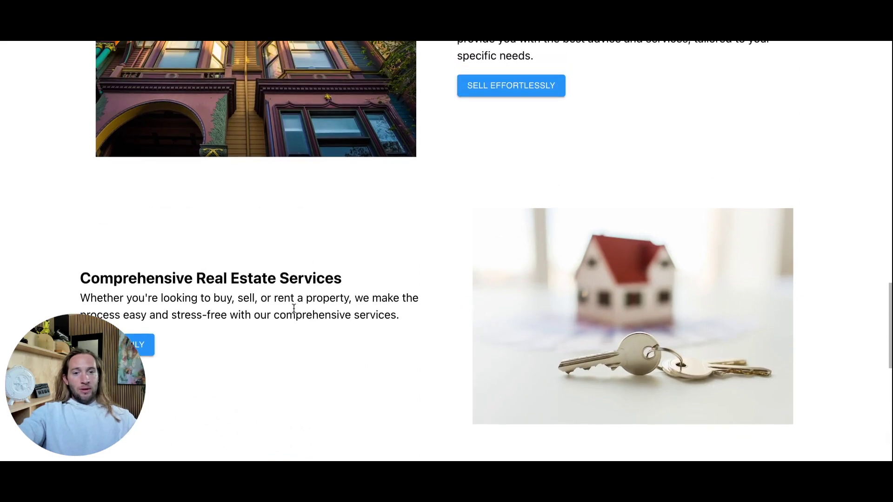
scroll(294, 308, "up", 5)
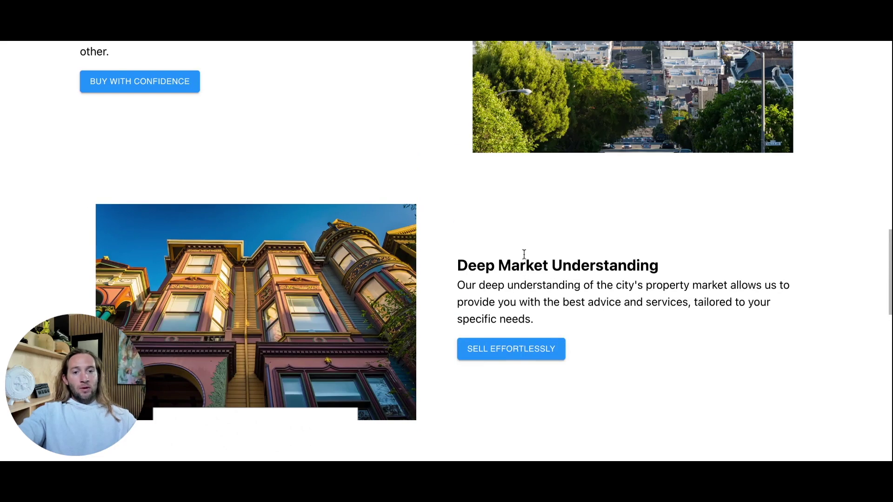
scroll(506, 275, "up", 15)
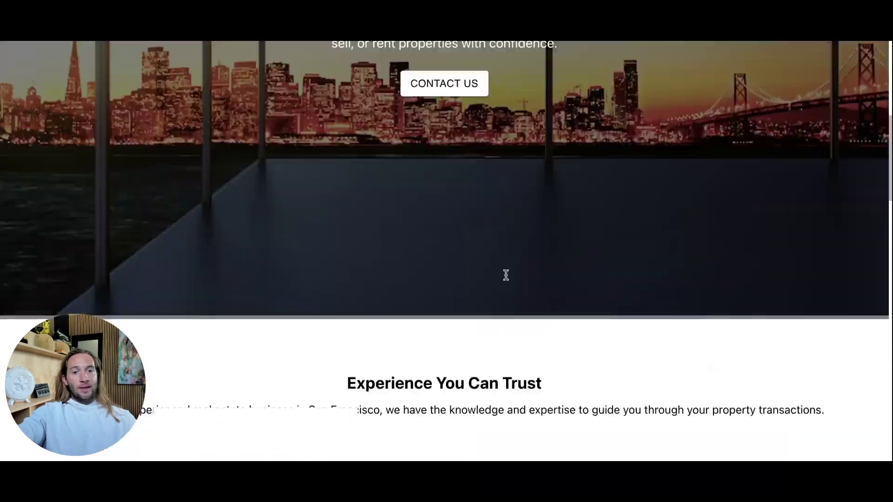
scroll(493, 297, "down", 4)
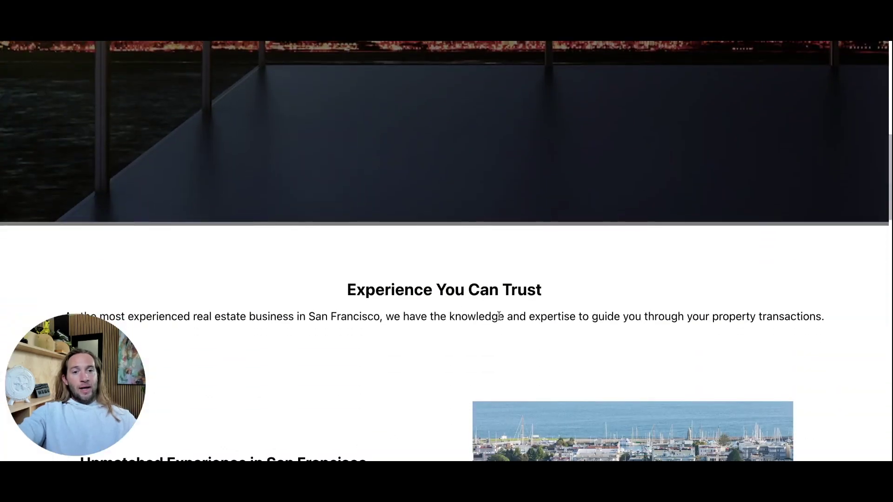
scroll(499, 317, "up", 4)
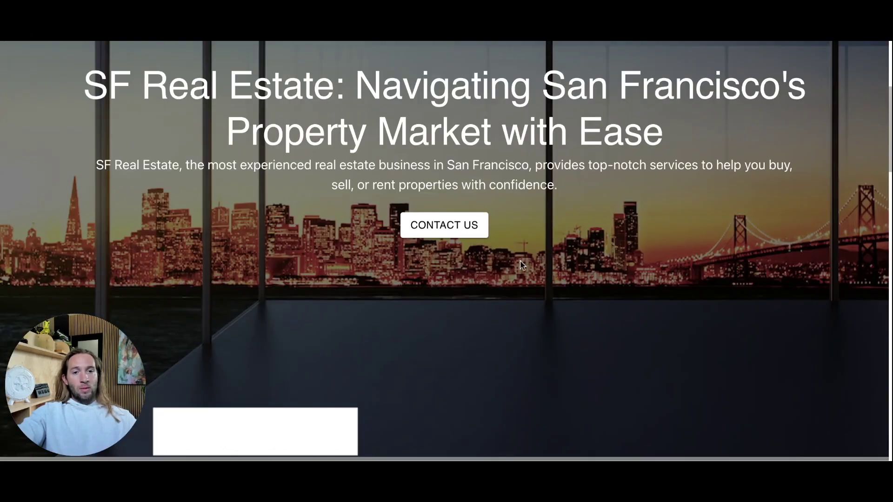
scroll(520, 266, "up", 2)
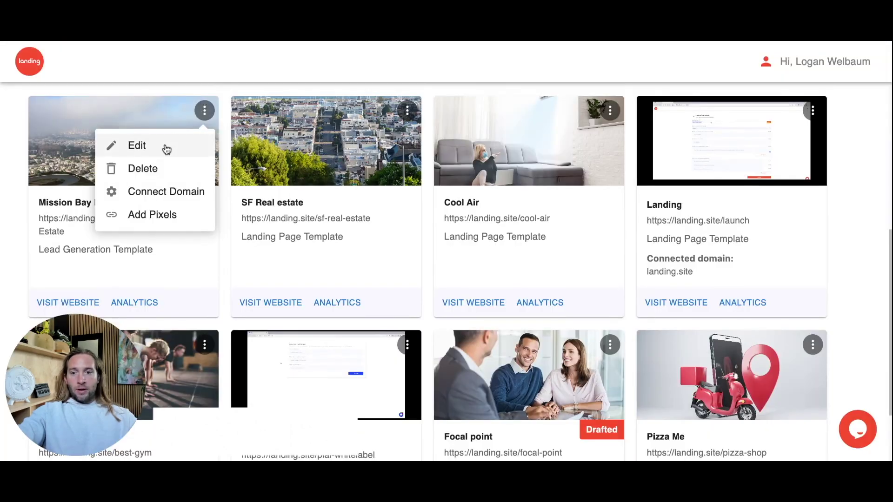
left_click(165, 148)
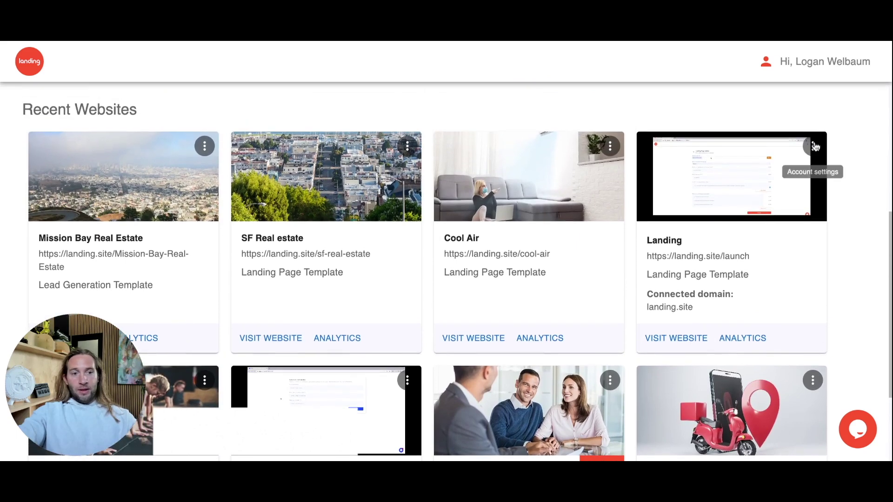
left_click(730, 342)
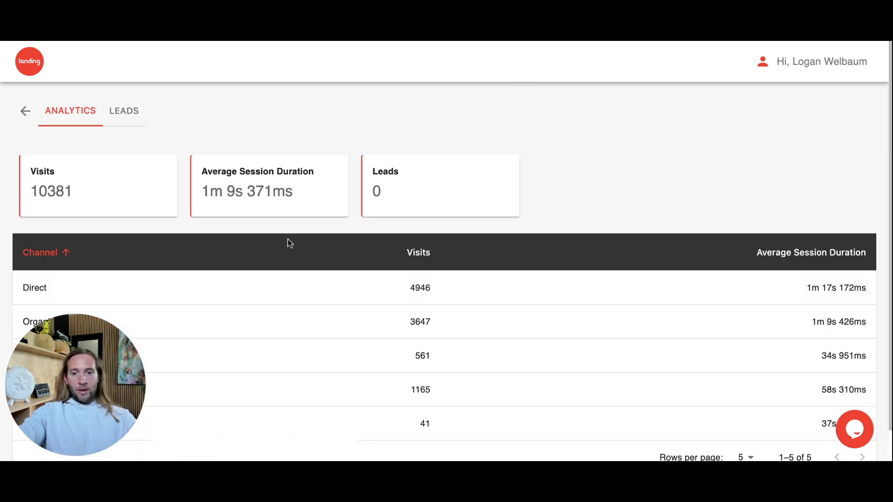
scroll(288, 243, "down", 2)
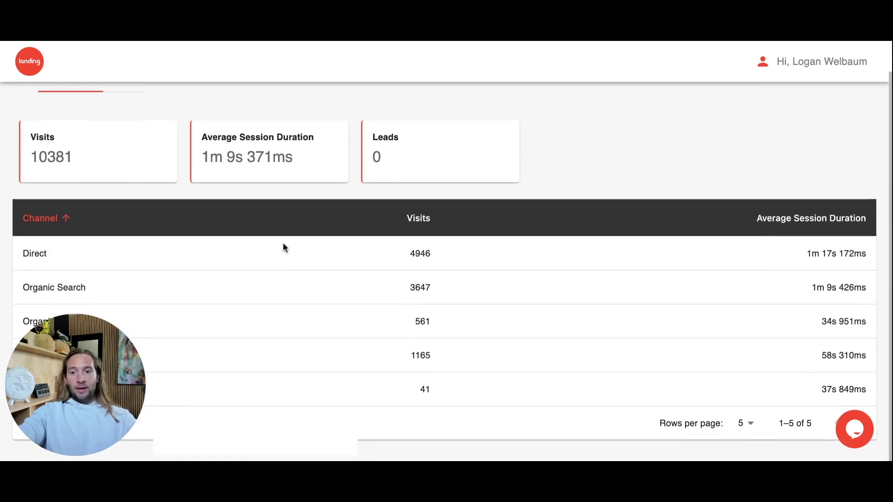
left_click_drag(63, 363, 802, 363)
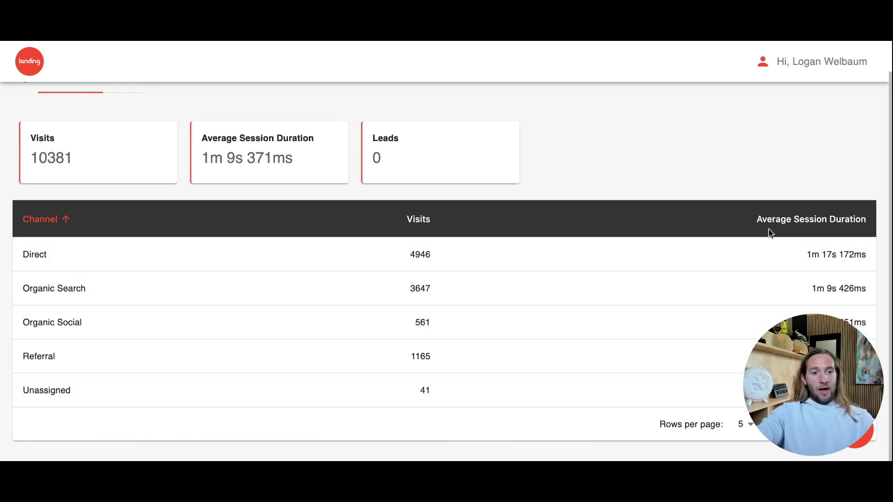
left_click(105, 121)
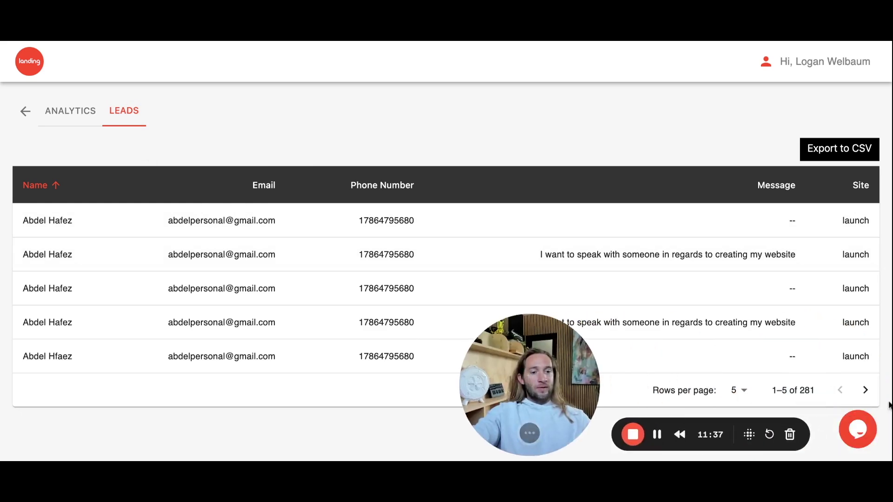
left_click(865, 390)
left_click_drag(540, 393, 825, 377)
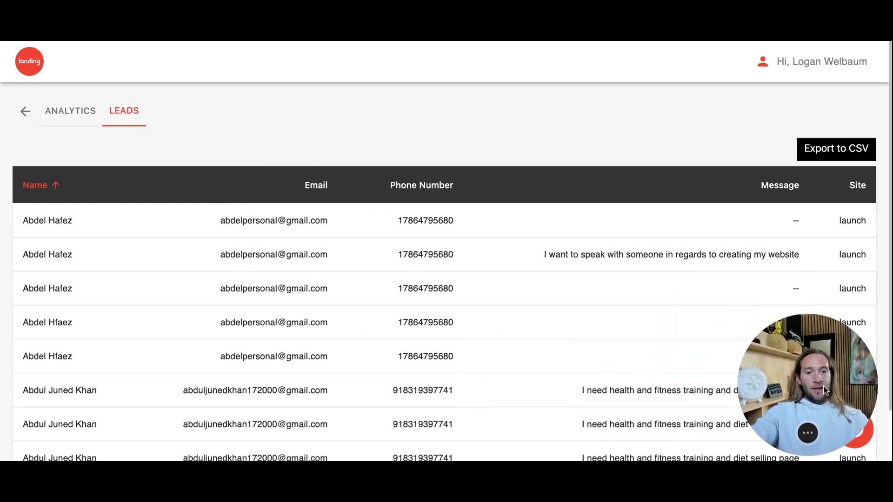
scroll(409, 326, "down", 2)
scroll(413, 361, "up", 2)
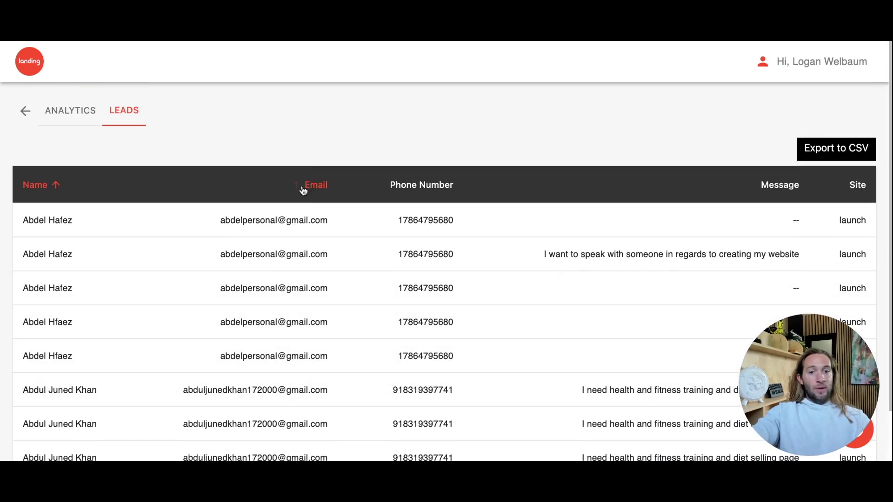
left_click(23, 111)
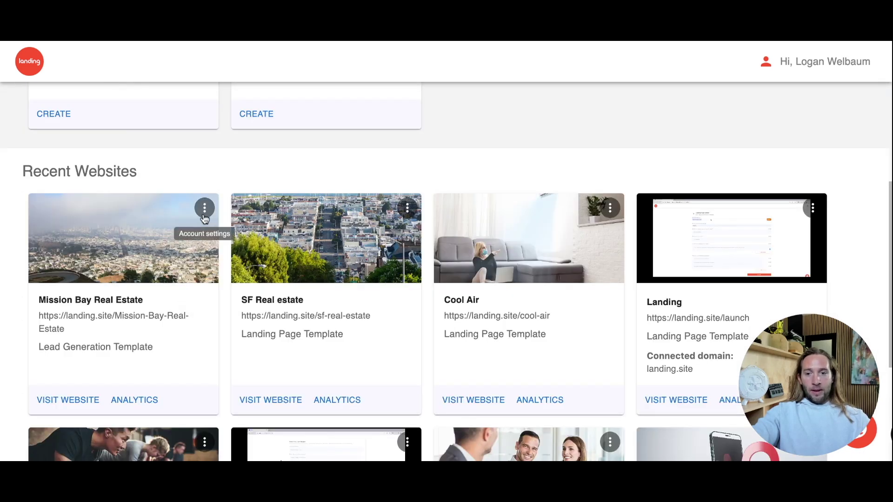
Open Connect Domain for Mission Bay Real Estate, close it without entering a domain, and reopen the site's menu
left_click(205, 209)
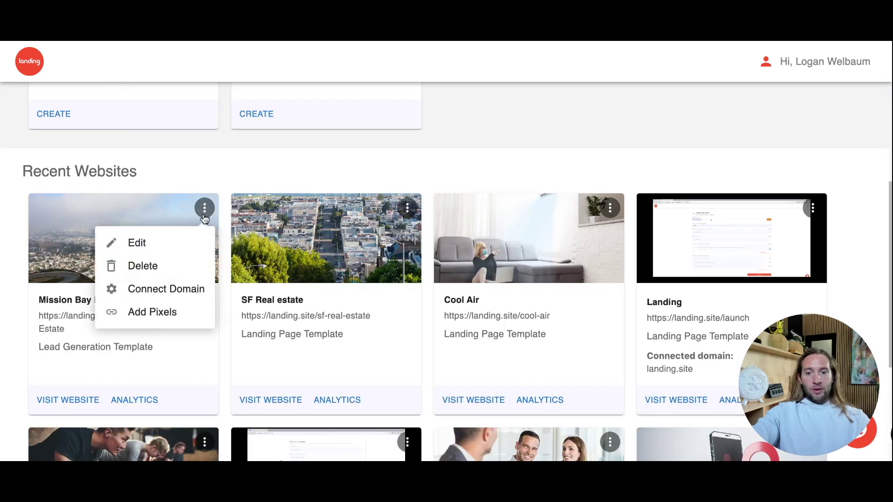
left_click(176, 292)
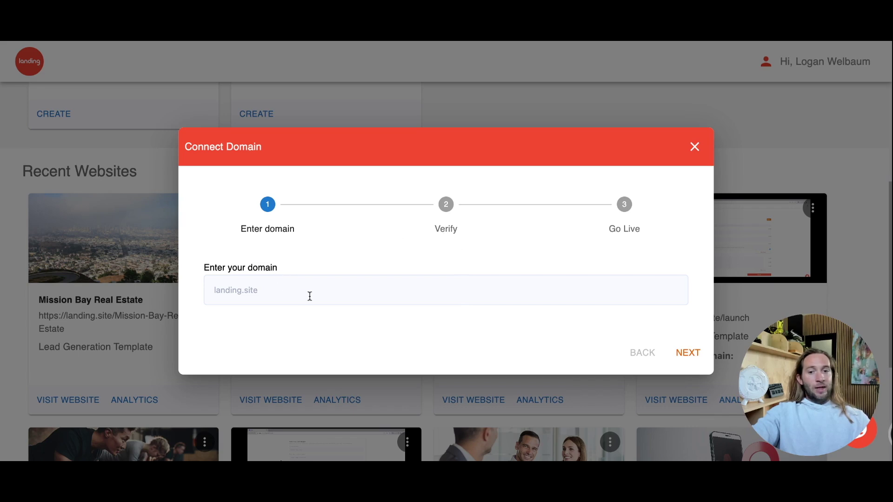
left_click(694, 148)
left_click(205, 208)
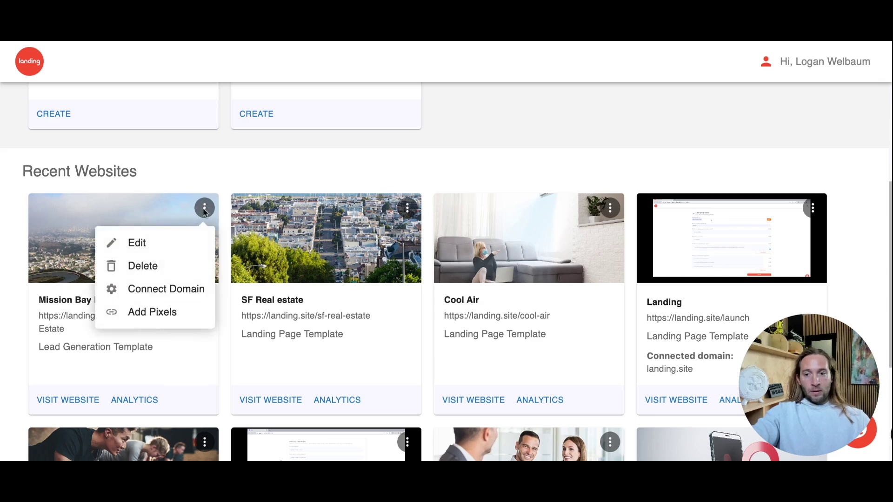
left_click(153, 312)
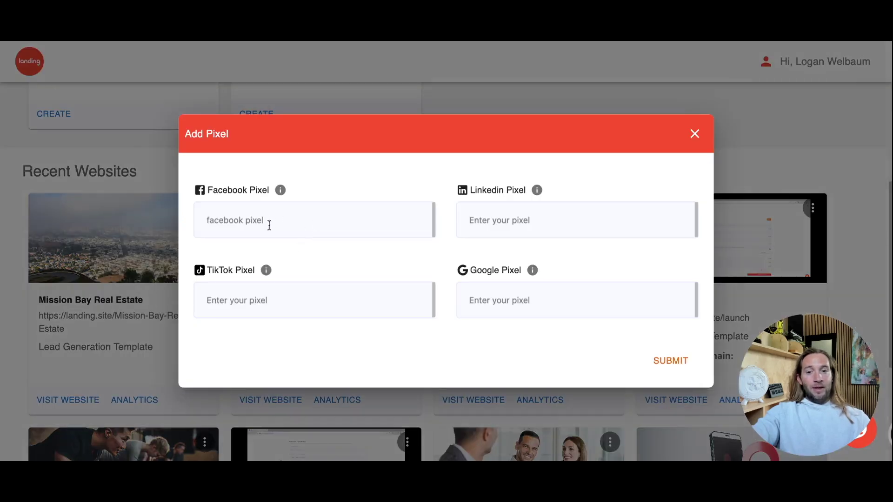